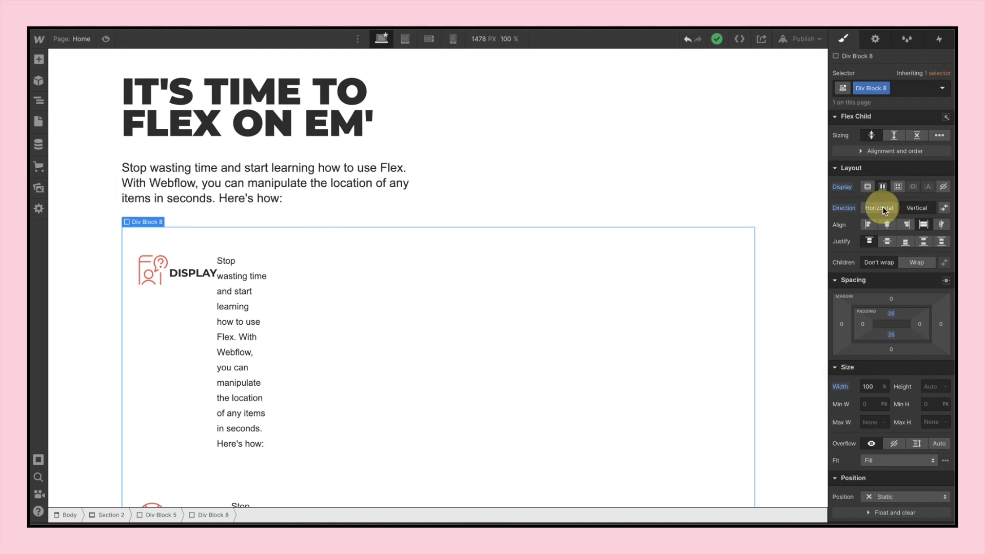
# - Set the icon cards to Direction Vertical with Align start, stacking icon, title and text left-aligned
pyautogui.click(194, 306)
pyautogui.scroll(-1, 194, 306)
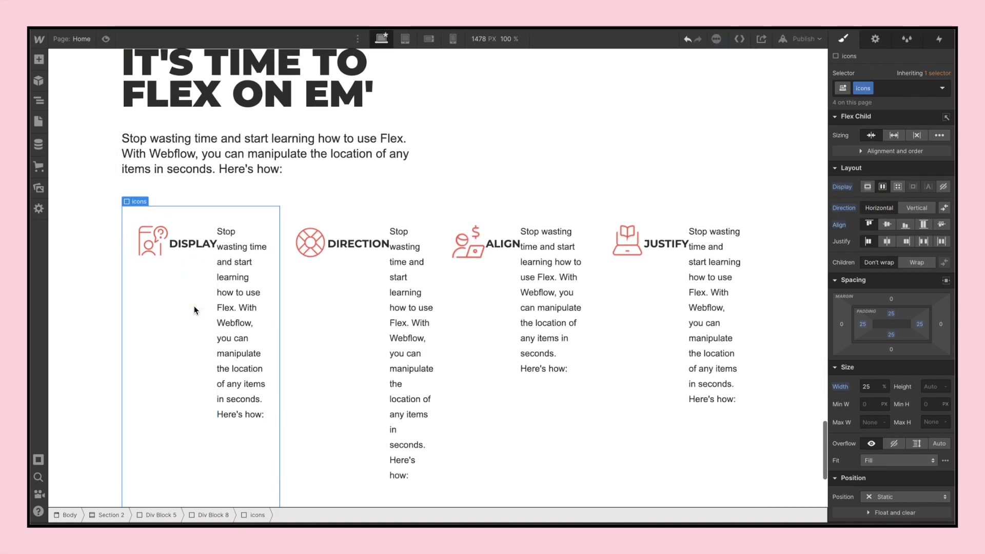
pyautogui.scroll(-2, 193, 305)
pyautogui.click(908, 210)
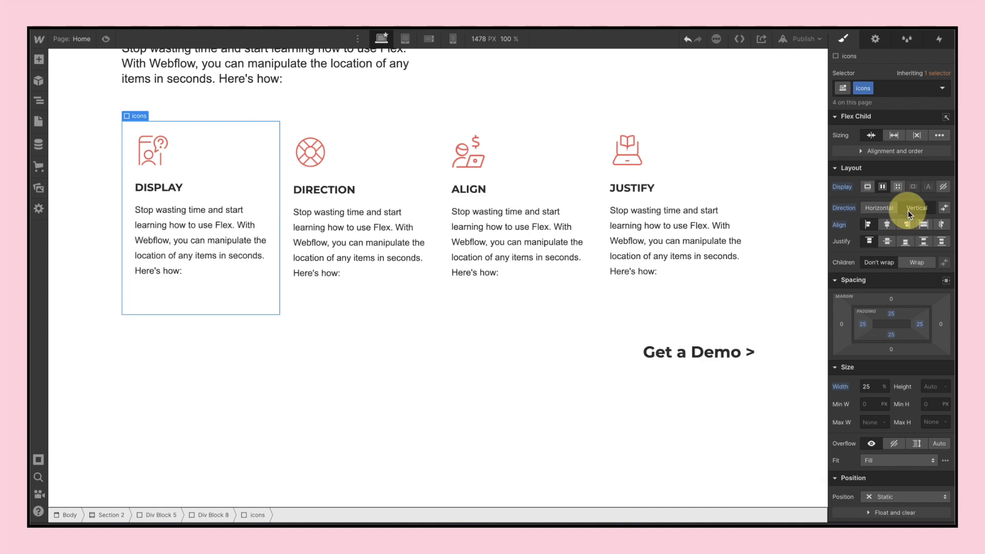
pyautogui.click(907, 224)
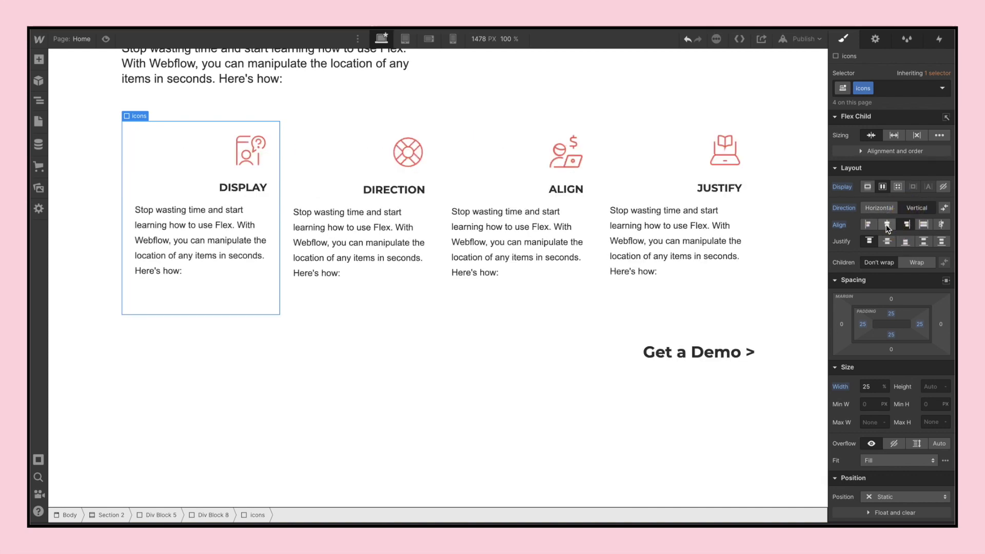
pyautogui.click(867, 224)
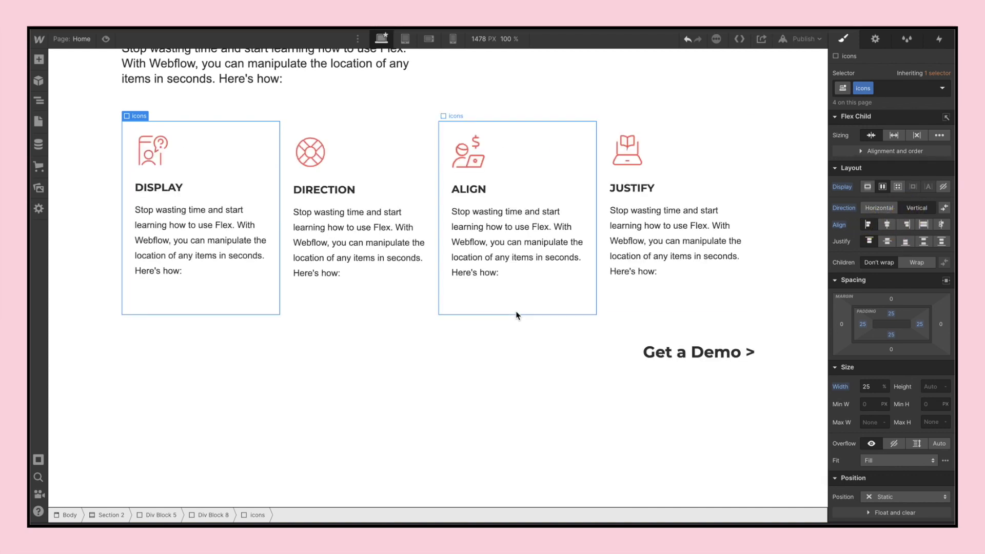
# - Set Div Block 7 to Justify start, moving Get a Demo left, then select Section 2
pyautogui.click(567, 345)
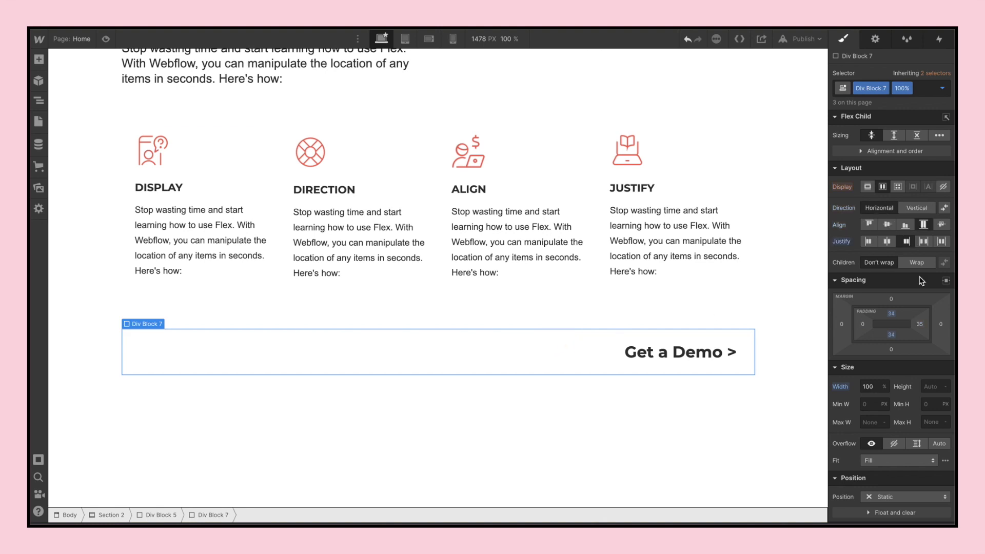
pyautogui.click(868, 240)
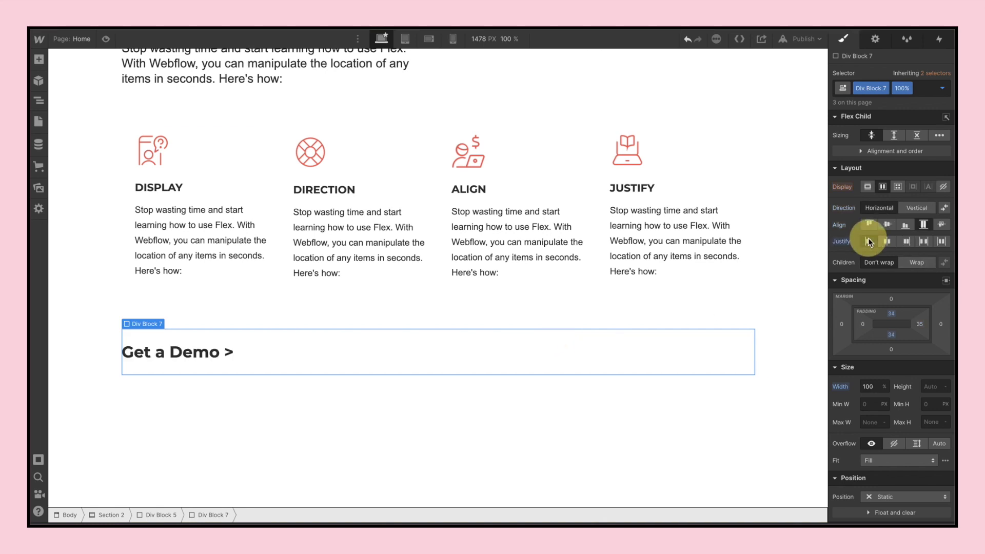
pyautogui.click(773, 180)
pyautogui.scroll(3, 773, 179)
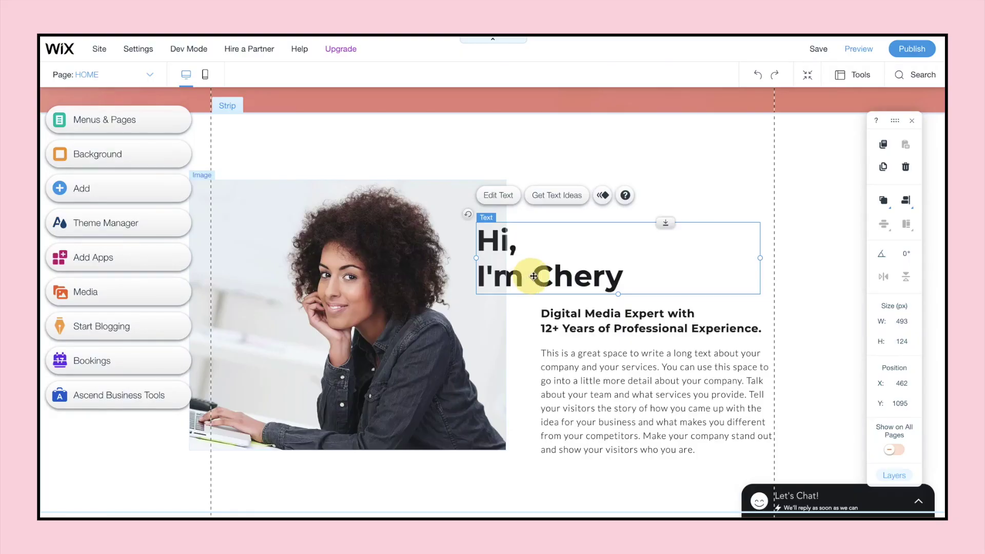
# - Move the greeting heading right and the portrait photo left, beside the heading
pyautogui.moveTo(534, 276); pyautogui.dragTo(588, 279)
pyautogui.click(418, 287)
pyautogui.moveTo(418, 286); pyautogui.dragTo(442, 269)
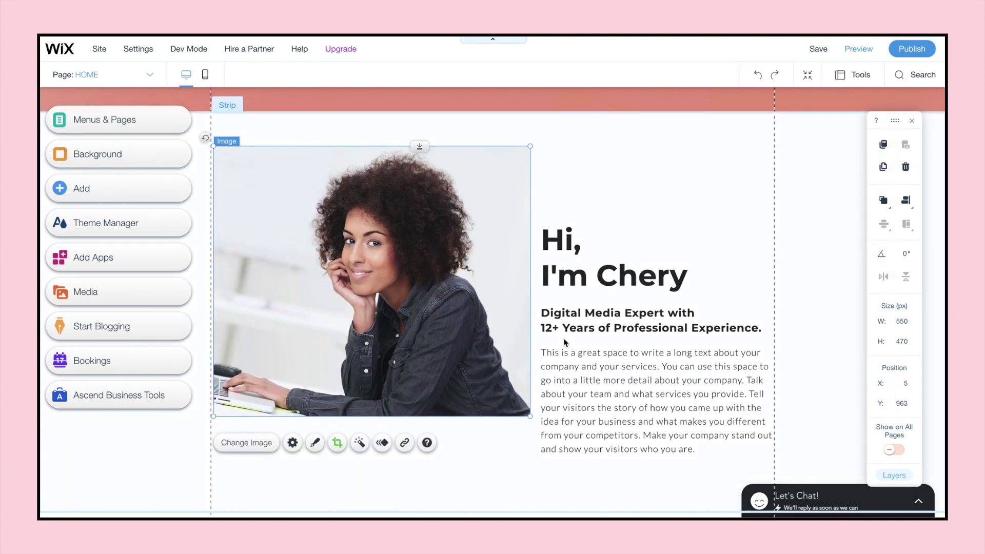
# - Shift the 02 numeral left and the brand awareness paragraph to its right
pyautogui.scroll(-7, 564, 341)
pyautogui.click(495, 244)
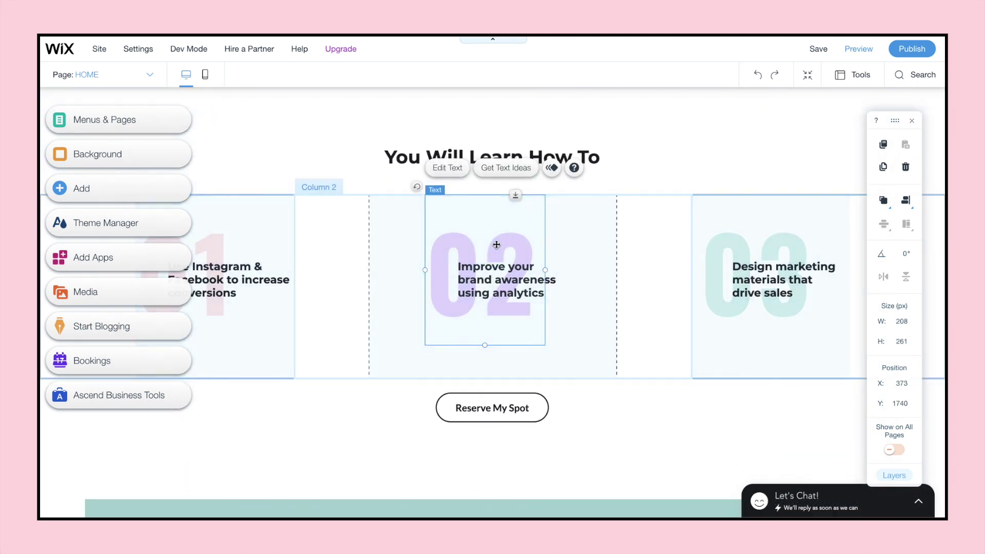
pyautogui.moveTo(496, 245); pyautogui.dragTo(440, 245)
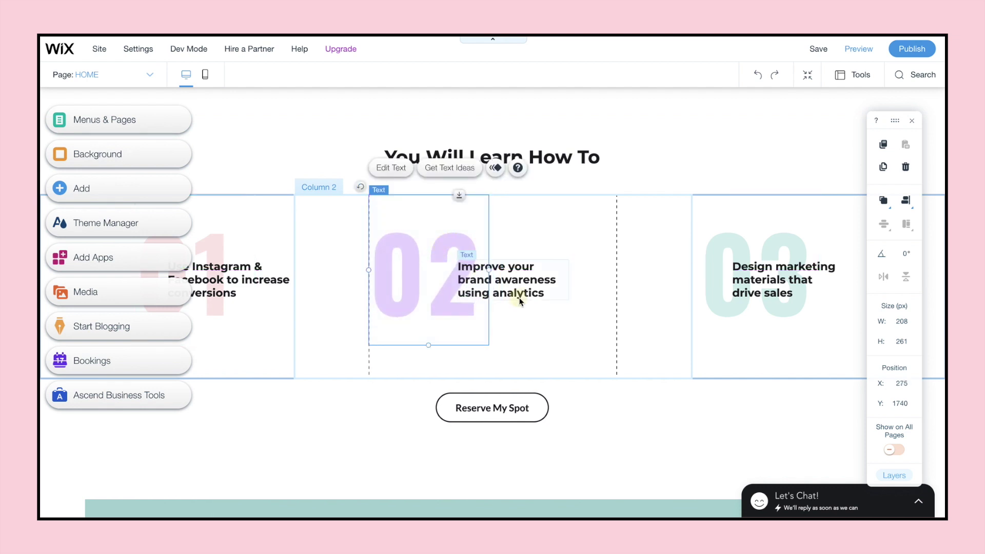
pyautogui.moveTo(519, 301); pyautogui.dragTo(563, 283)
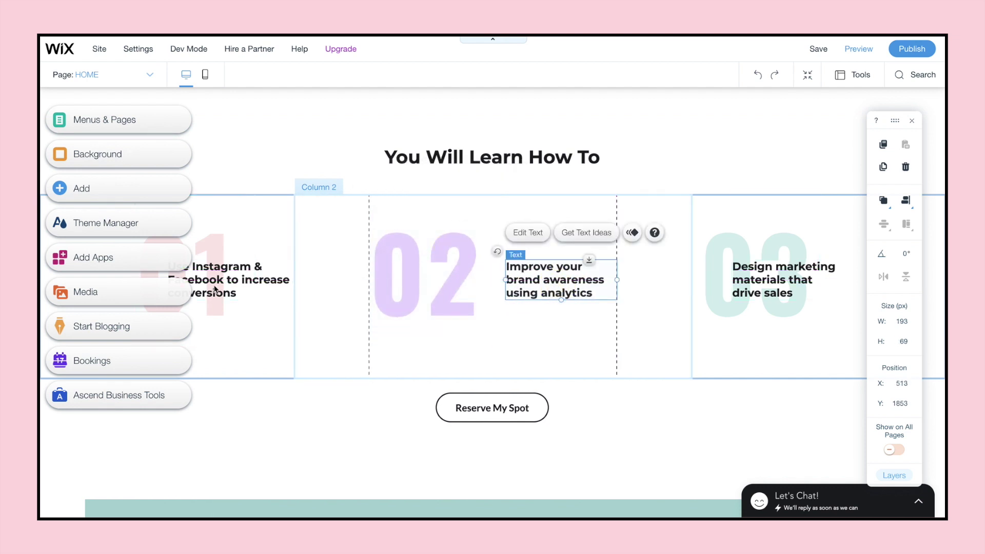
pyautogui.click(239, 279)
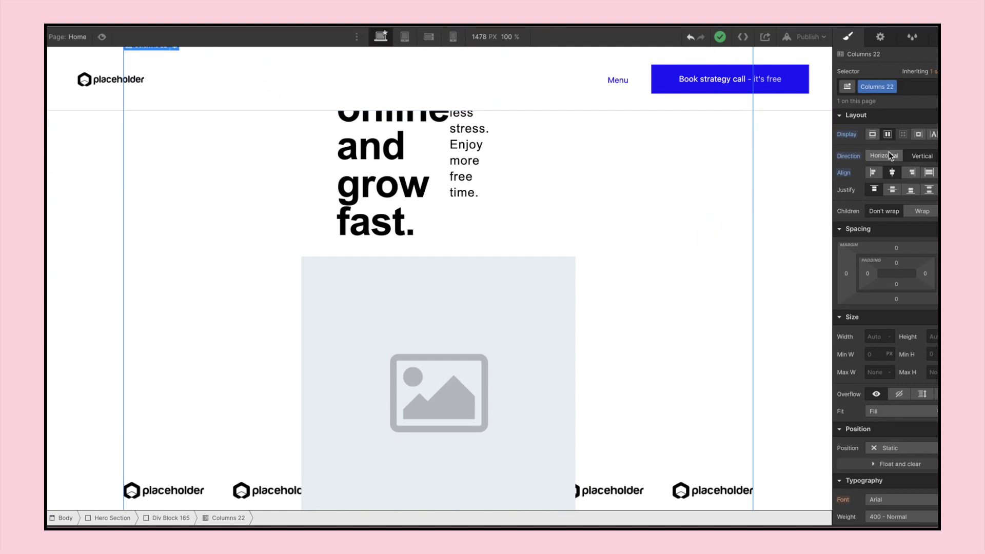
pyautogui.click(884, 155)
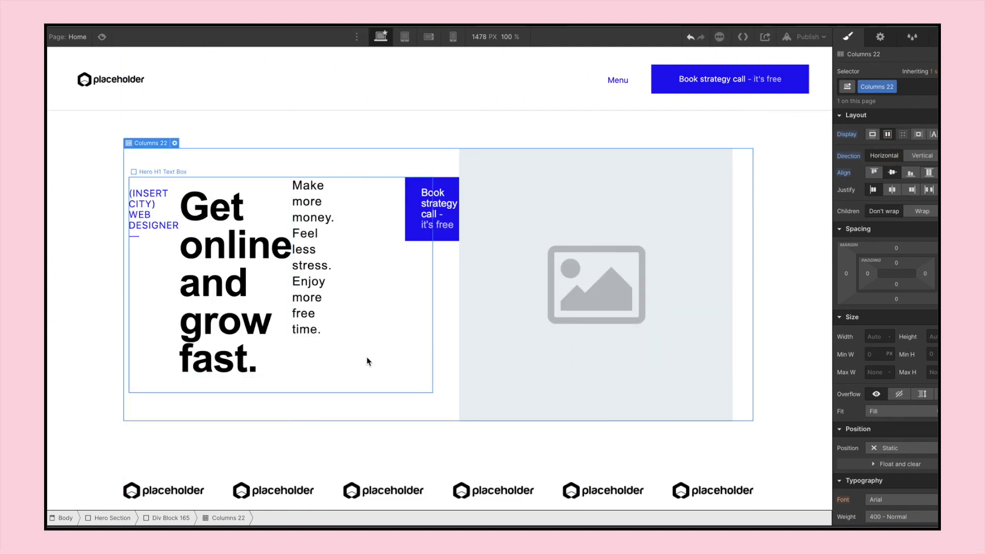
# - Set the Hero H1 Text Box to Direction Vertical so its contents stack
pyautogui.click(368, 382)
pyautogui.click(923, 156)
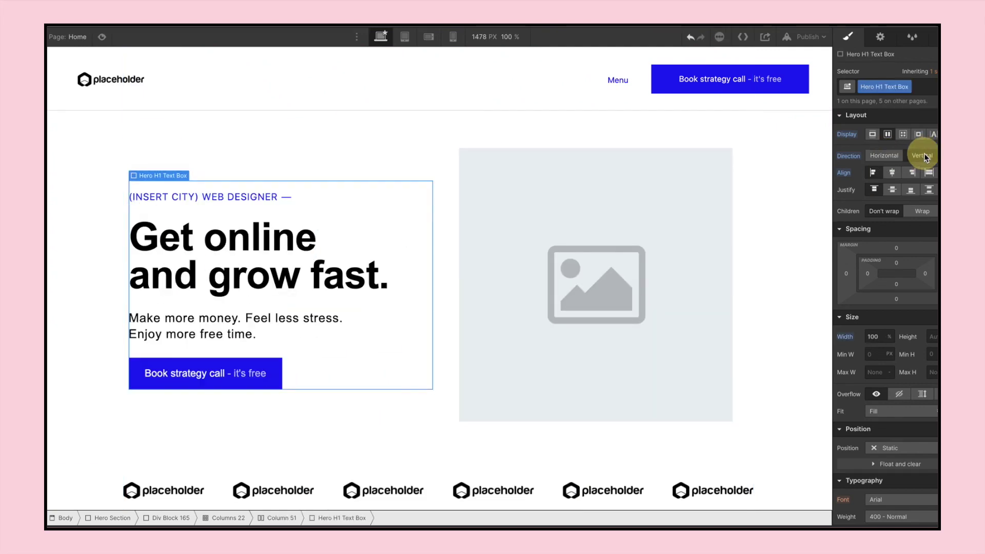
pyautogui.click(774, 183)
# - Set Div Block 151 to Direction Horizontal, placing the ebook cover beside its title and form
pyautogui.scroll(-8, 775, 182)
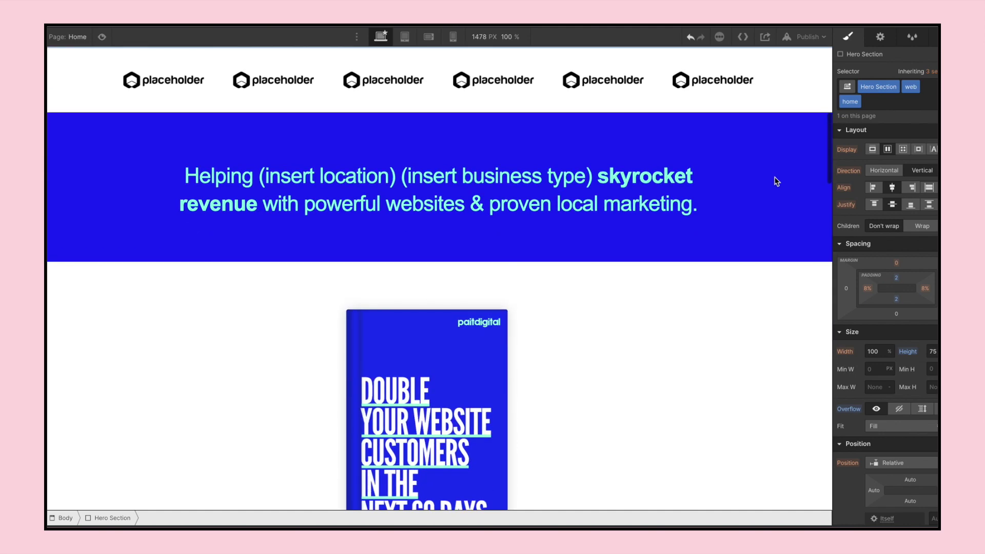
pyautogui.scroll(-5, 774, 181)
pyautogui.scroll(2, 518, 255)
pyautogui.click(486, 262)
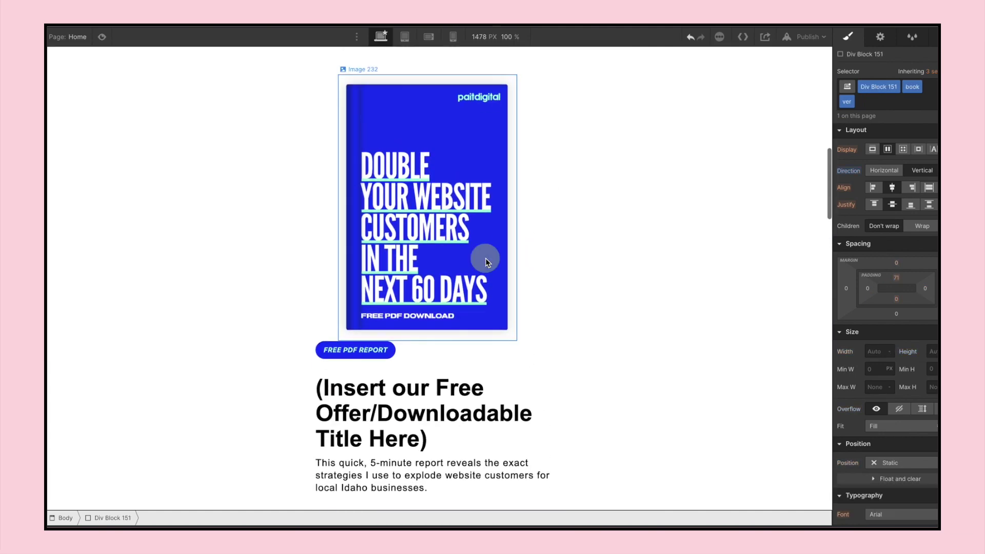
pyautogui.click(866, 170)
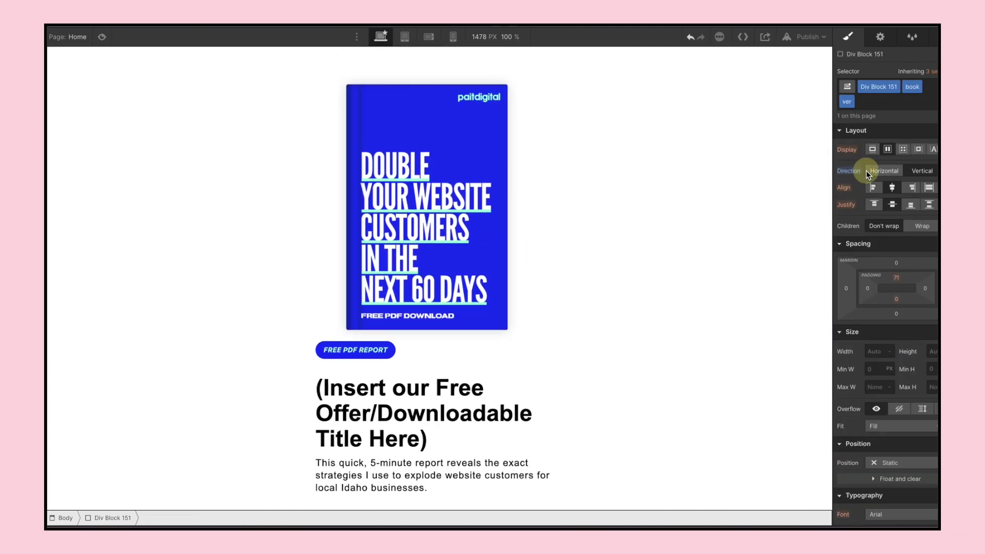
pyautogui.click(564, 174)
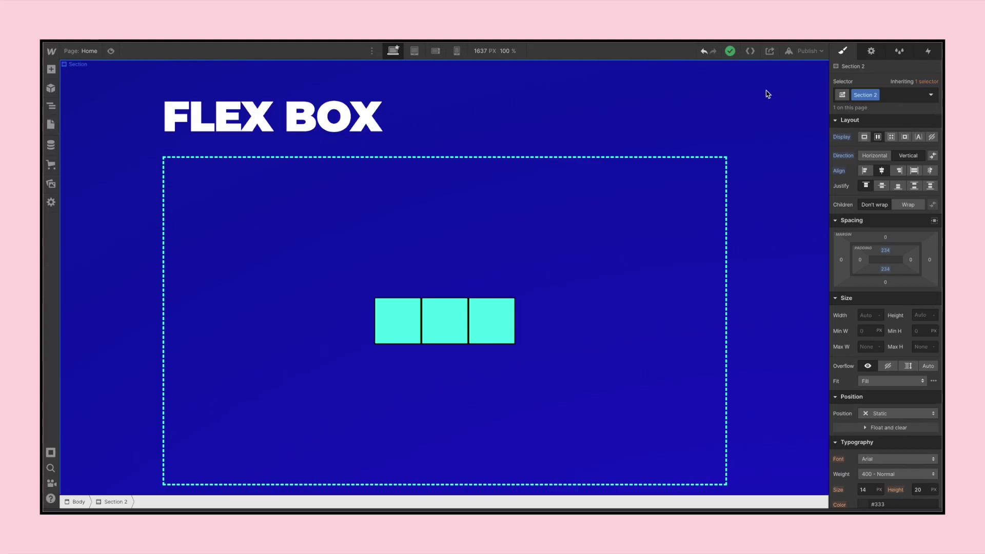
pyautogui.click(750, 87)
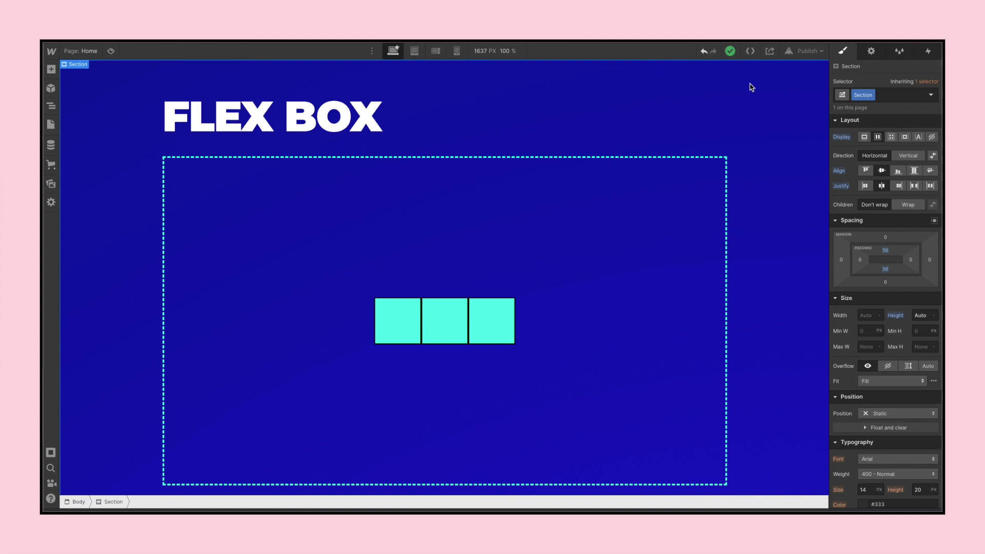
pyautogui.click(341, 114)
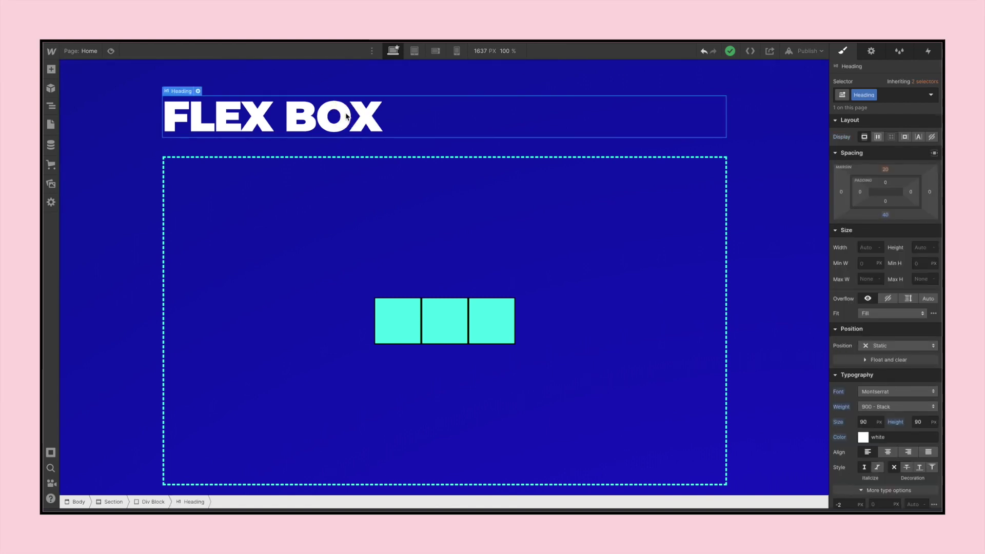
pyautogui.click(206, 163)
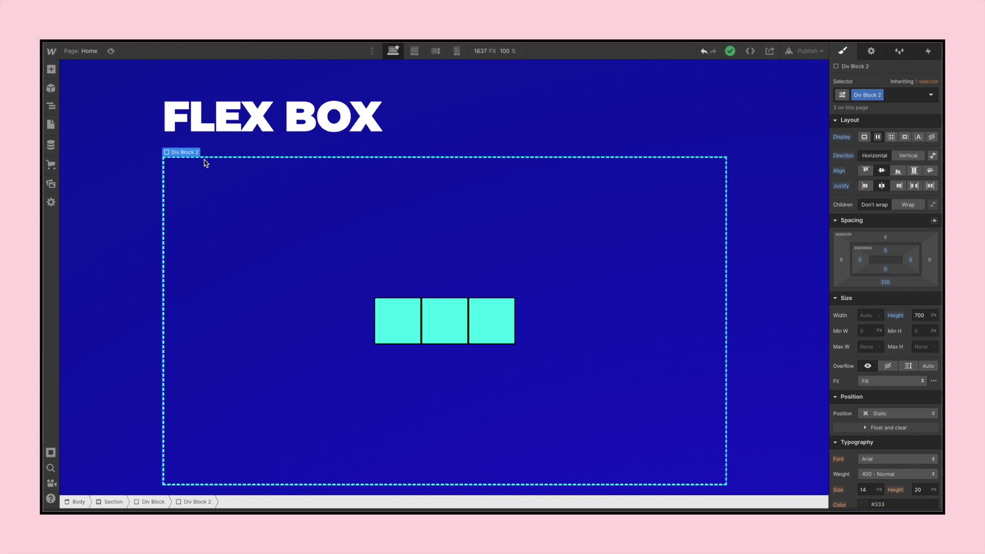
pyautogui.click(390, 313)
pyautogui.click(445, 314)
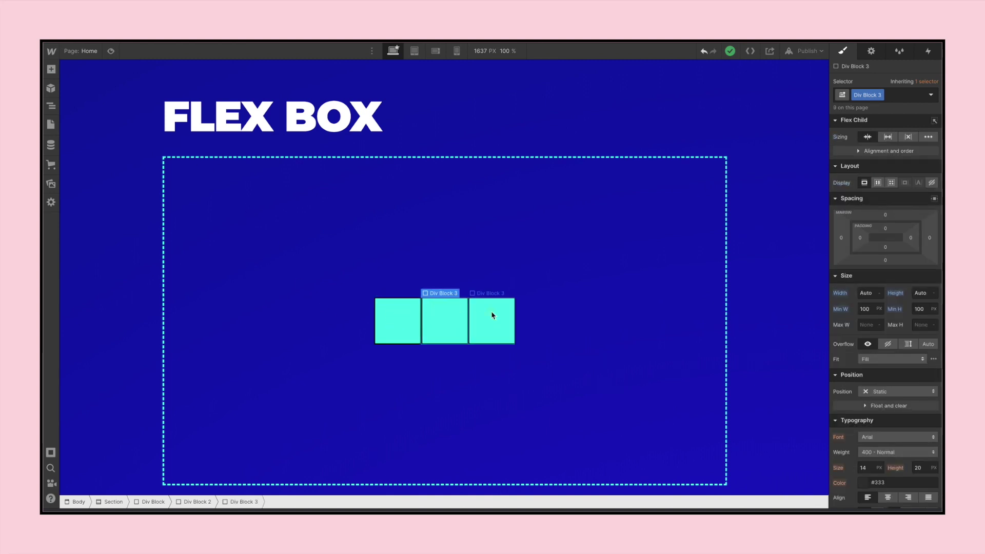
pyautogui.click(491, 311)
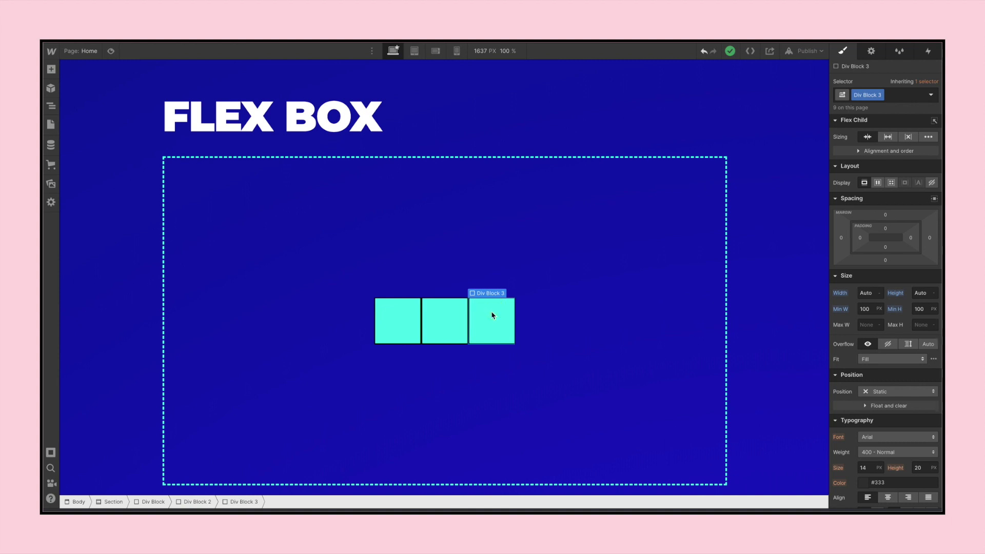
pyautogui.click(752, 130)
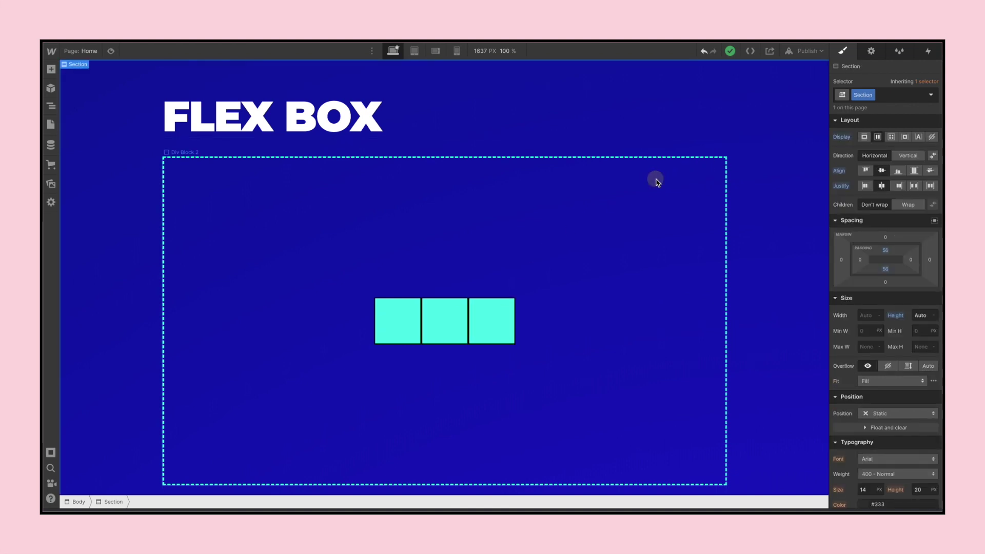
pyautogui.click(656, 181)
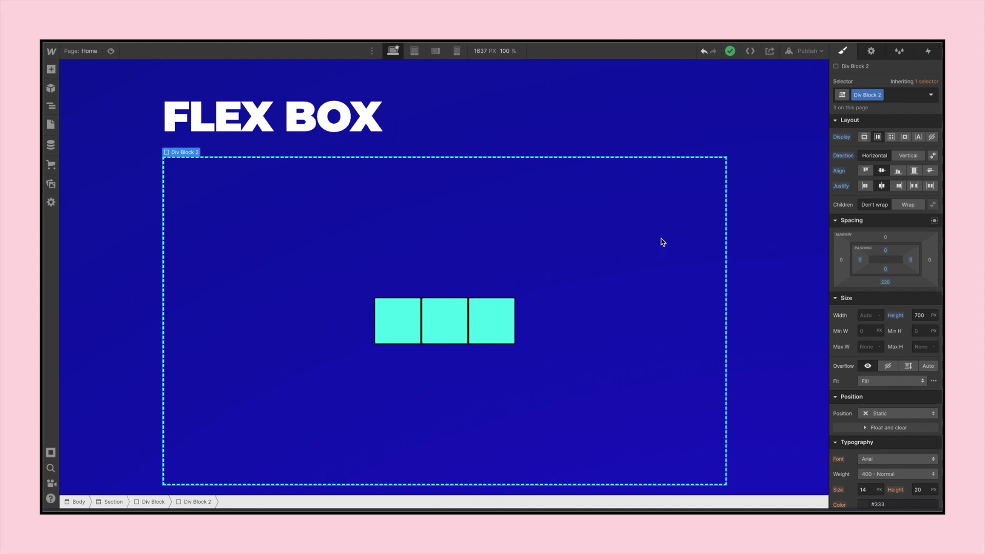
pyautogui.click(911, 161)
pyautogui.click(883, 157)
pyautogui.click(905, 156)
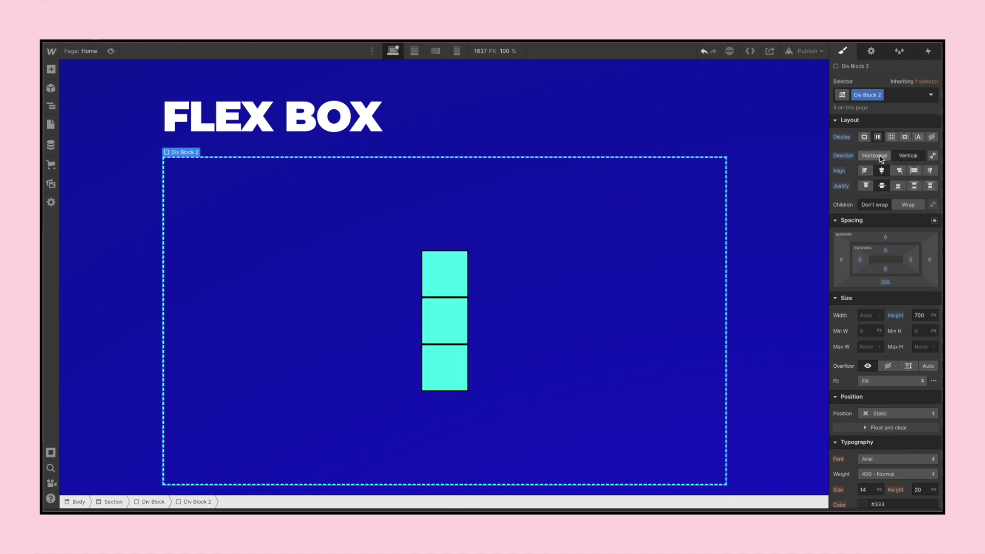
pyautogui.click(880, 159)
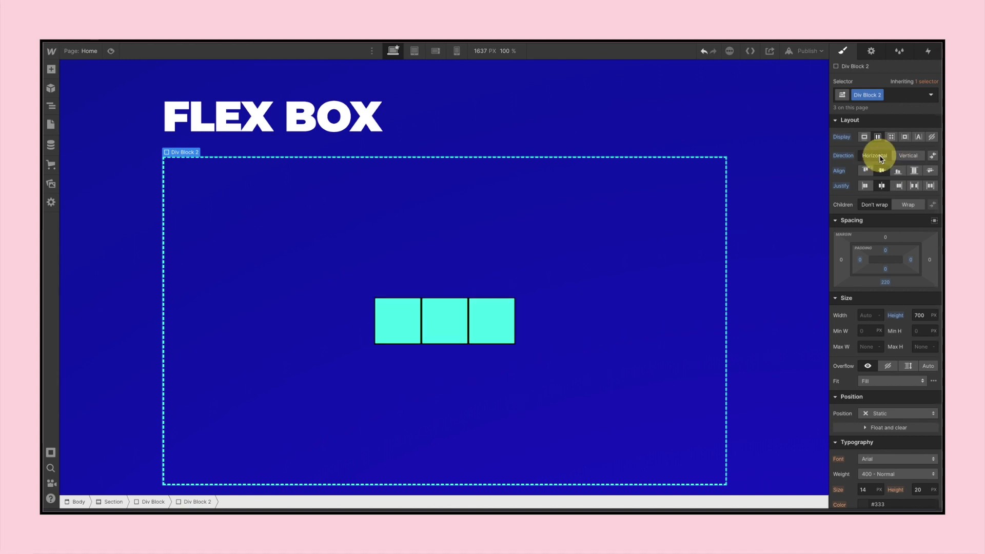
pyautogui.click(905, 156)
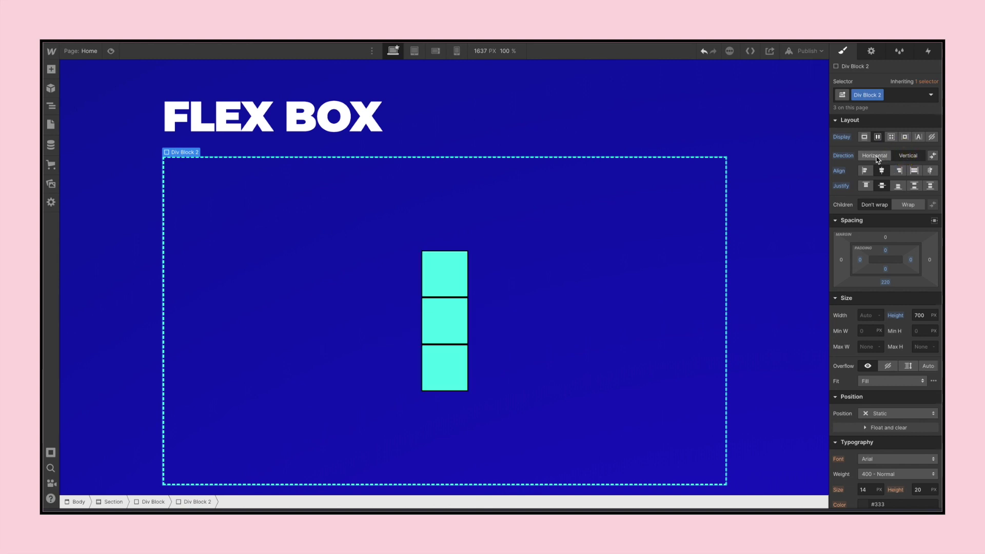
pyautogui.click(876, 158)
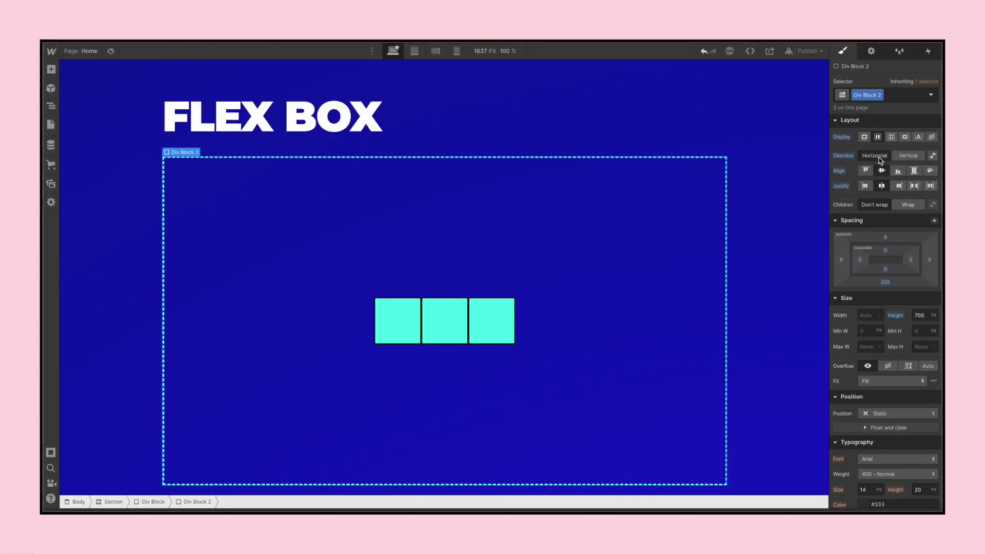
# - Try Align start and end on Div Block 2, leaving the three boxes at the top
pyautogui.click(867, 169)
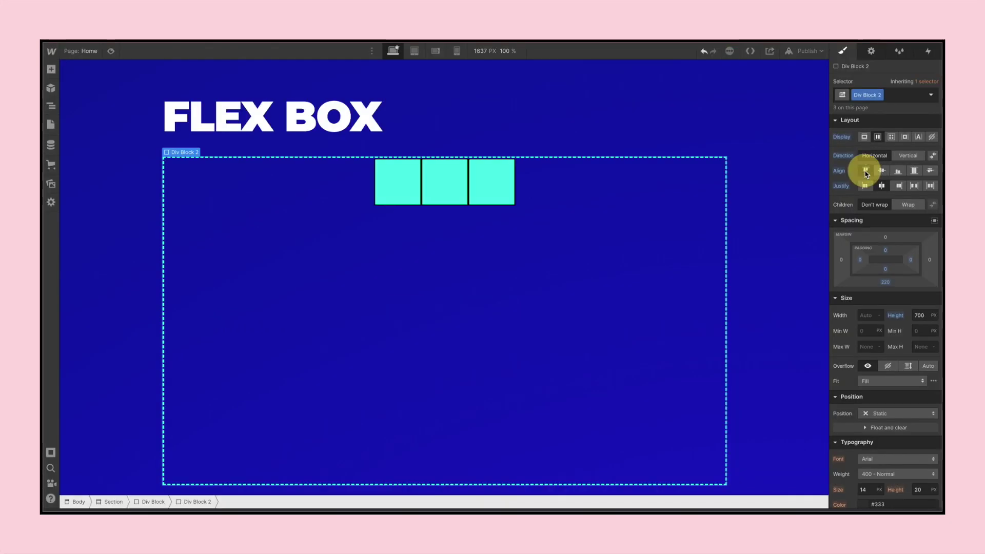
pyautogui.click(897, 171)
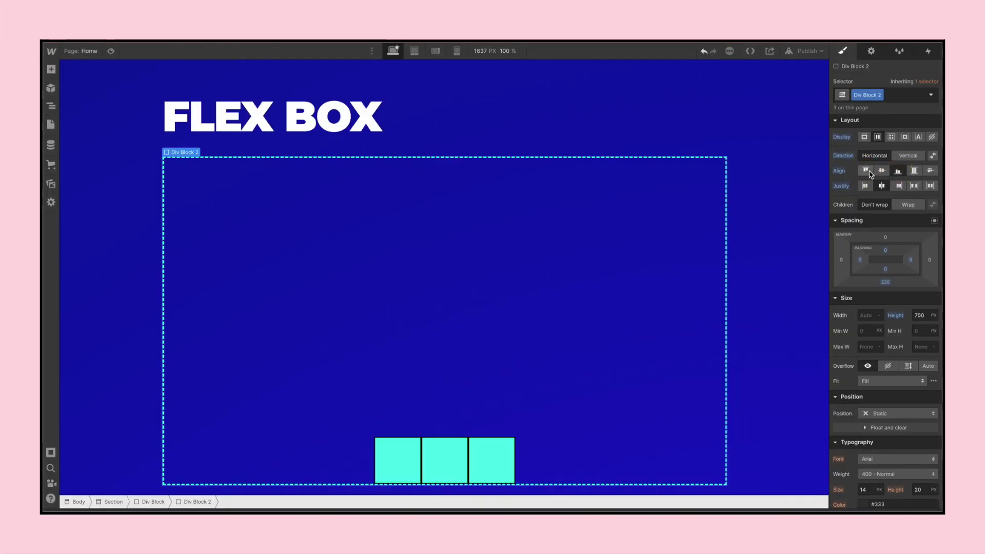
pyautogui.click(867, 171)
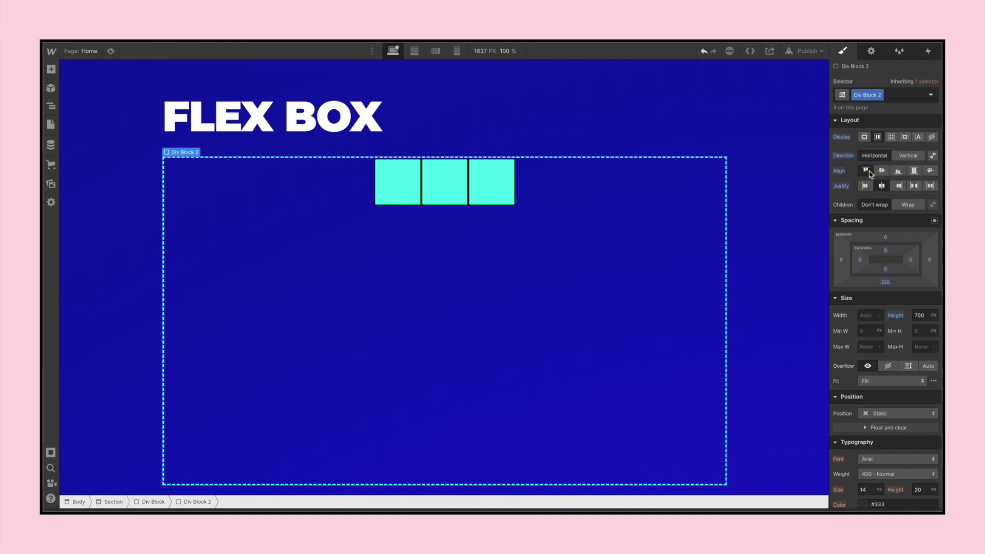
# - Cycle Justify through start, end, space-between and space-around, finishing on center
pyautogui.click(864, 185)
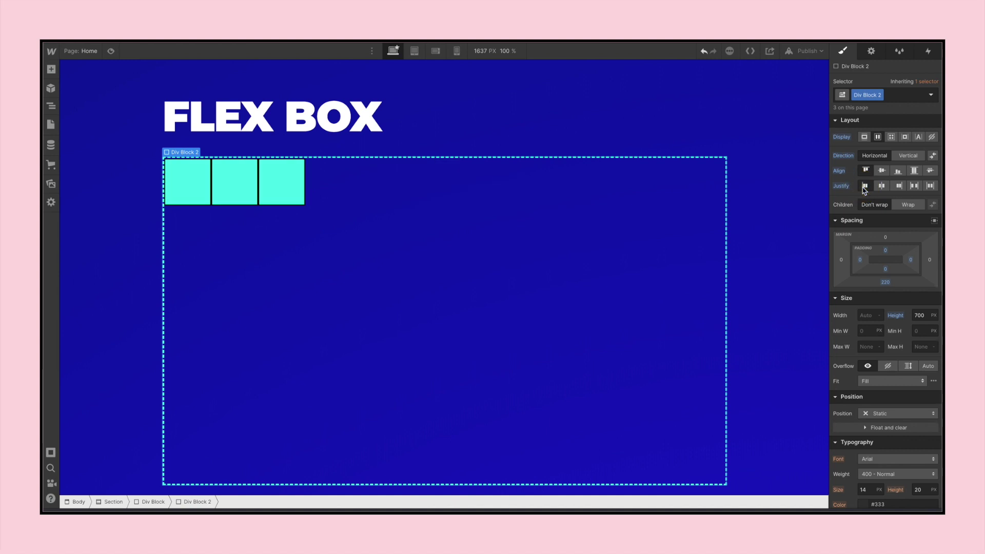
pyautogui.click(898, 186)
pyautogui.click(881, 186)
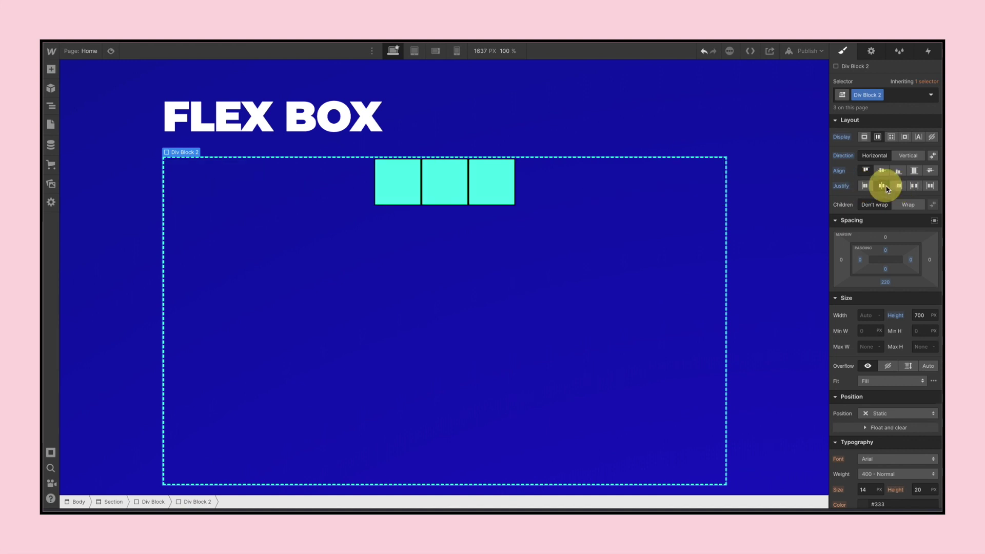
pyautogui.click(914, 187)
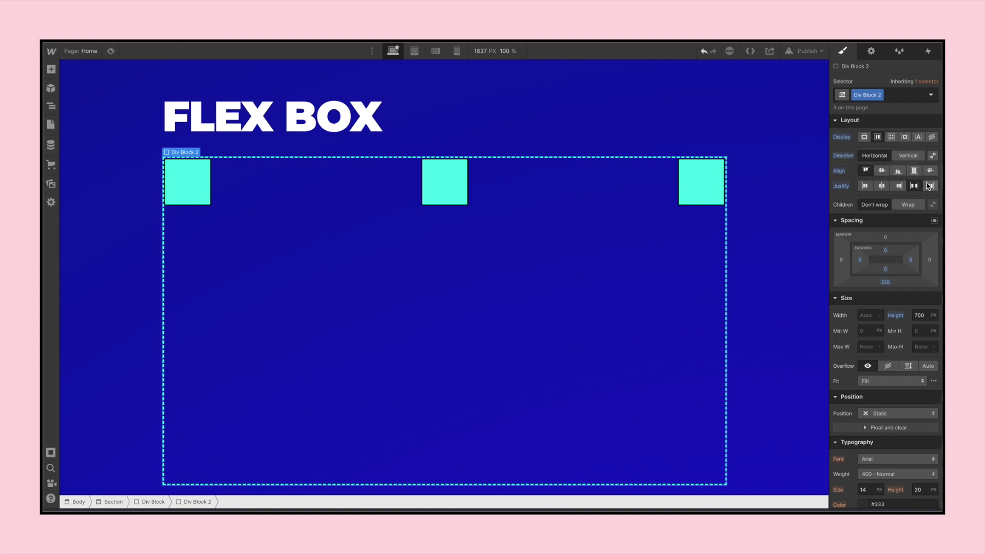
pyautogui.click(929, 186)
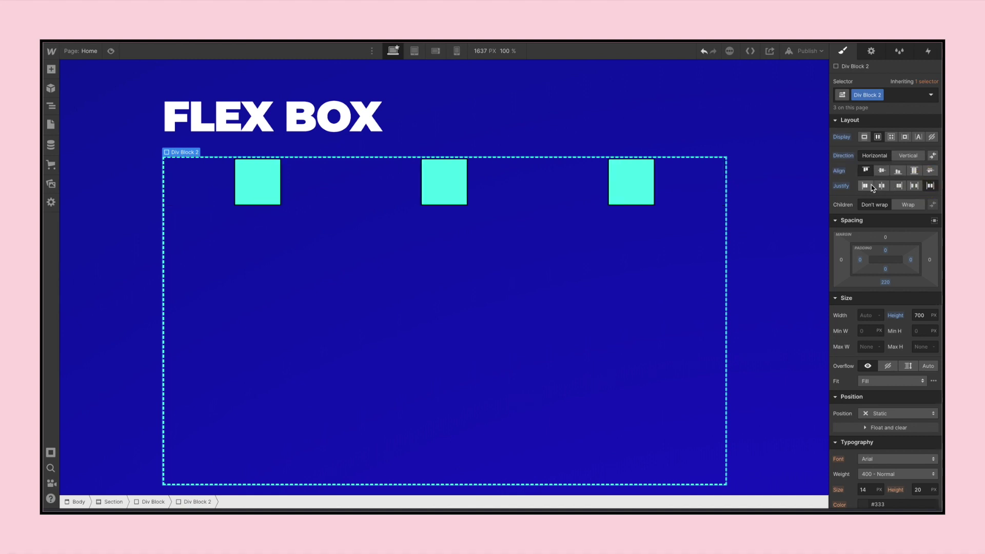
pyautogui.click(880, 186)
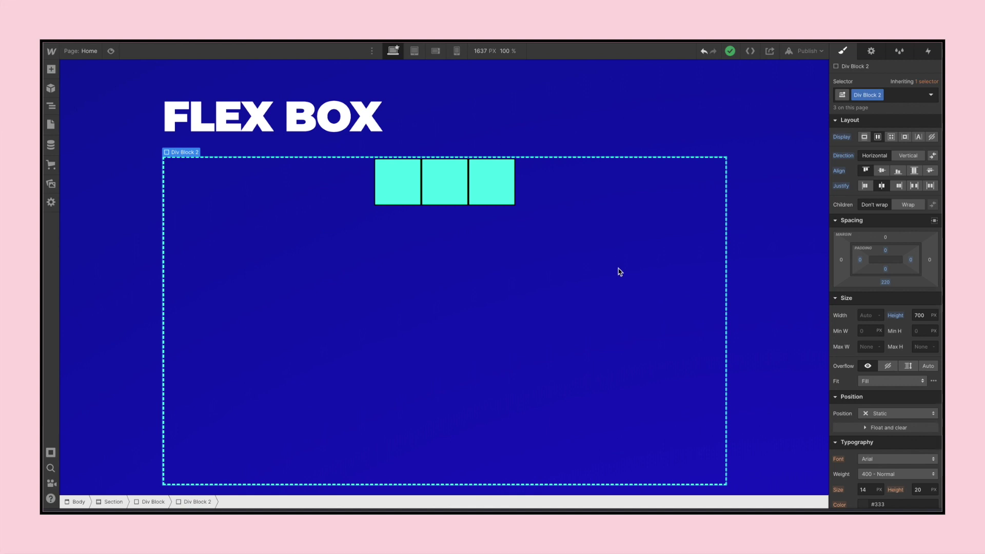
# - Scroll down to the lower Div Block 2 example with two boxes left and one right
pyautogui.scroll(-5, 618, 271)
pyautogui.scroll(-4, 618, 269)
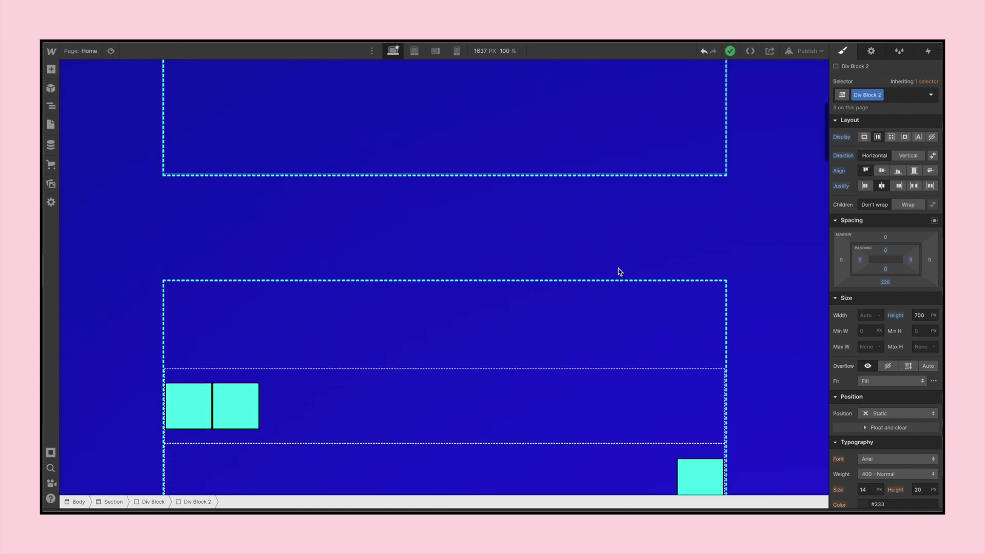
pyautogui.scroll(-1, 619, 271)
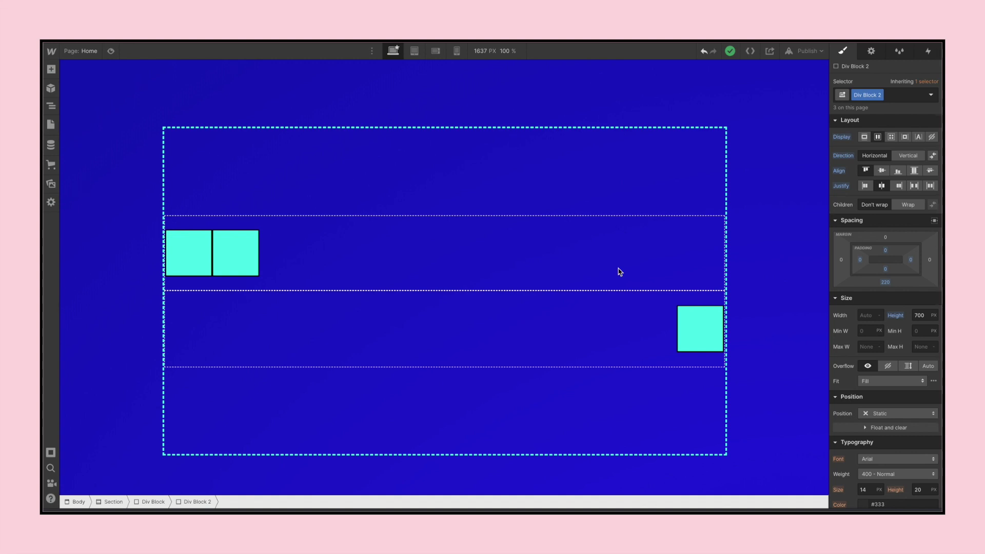
# - Give the lower Div Block 2 Align center and Justify space-between, after trying space-around
pyautogui.click(282, 152)
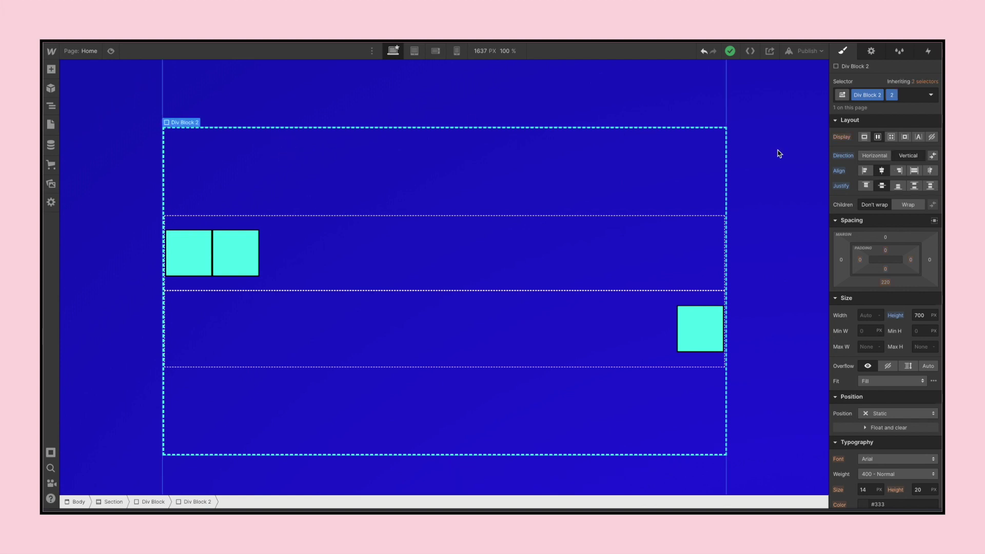
pyautogui.click(864, 171)
pyautogui.click(880, 170)
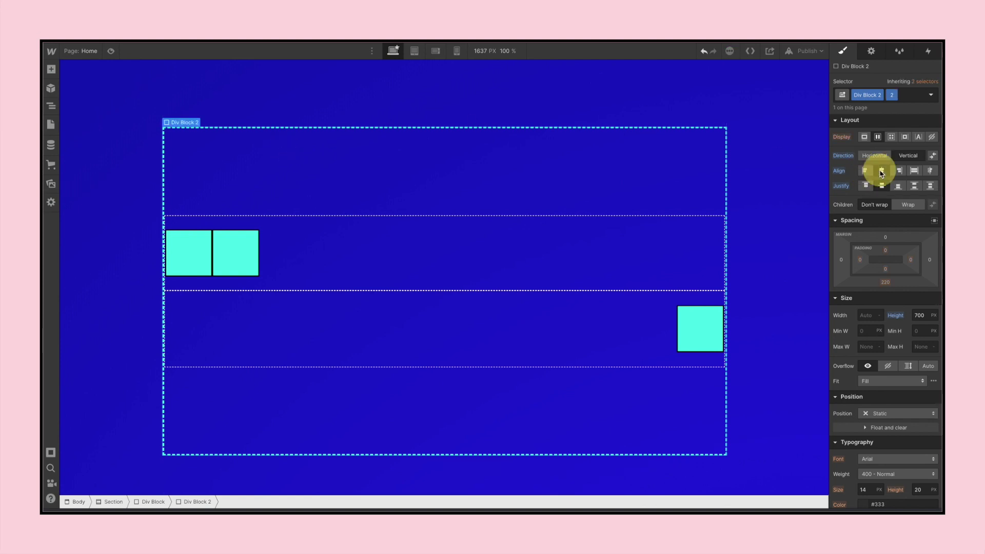
pyautogui.click(914, 187)
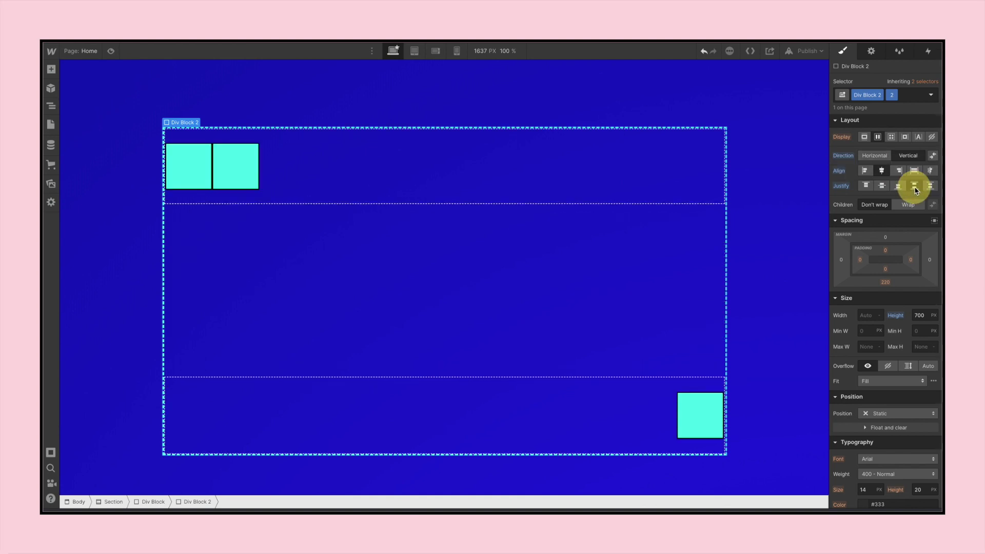
pyautogui.click(929, 186)
pyautogui.click(914, 186)
pyautogui.click(930, 188)
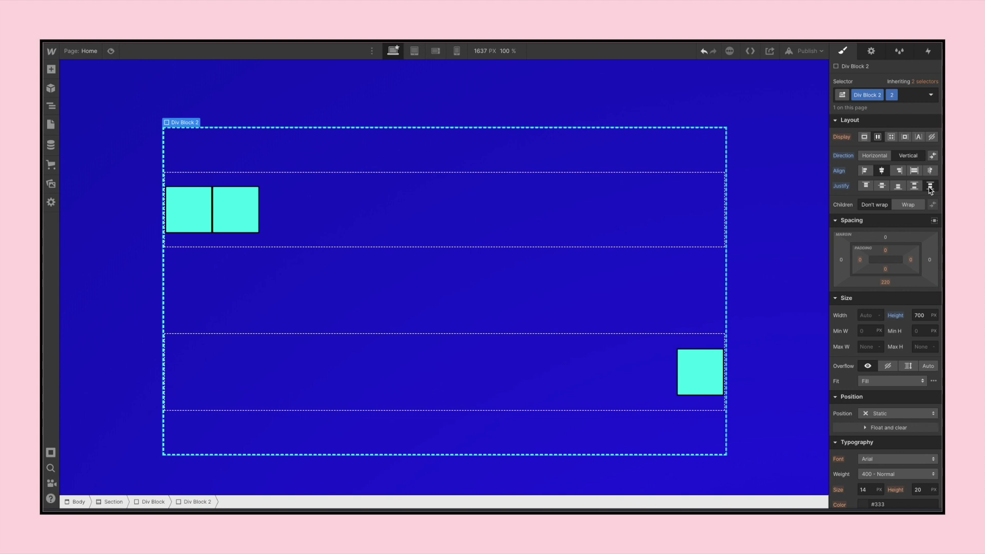
pyautogui.click(913, 187)
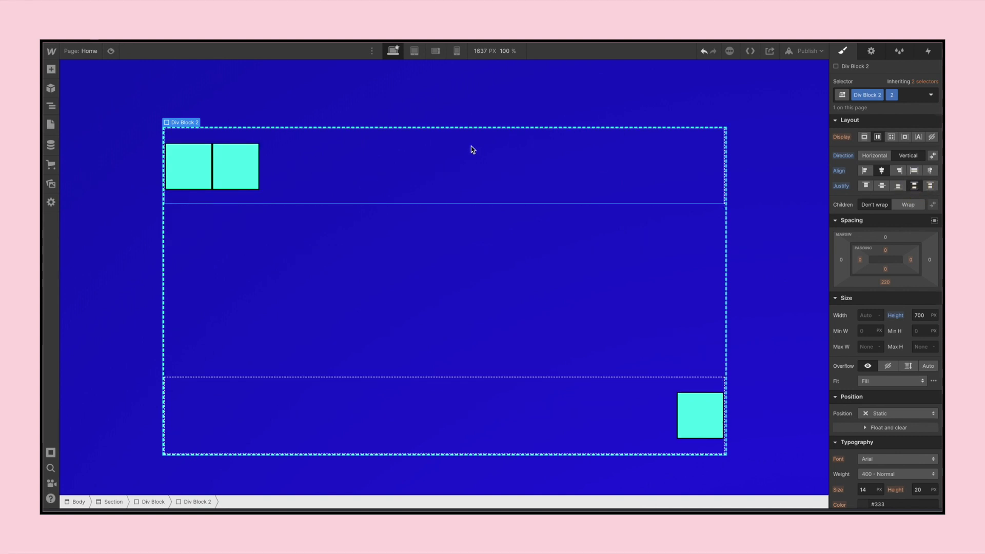
pyautogui.click(452, 163)
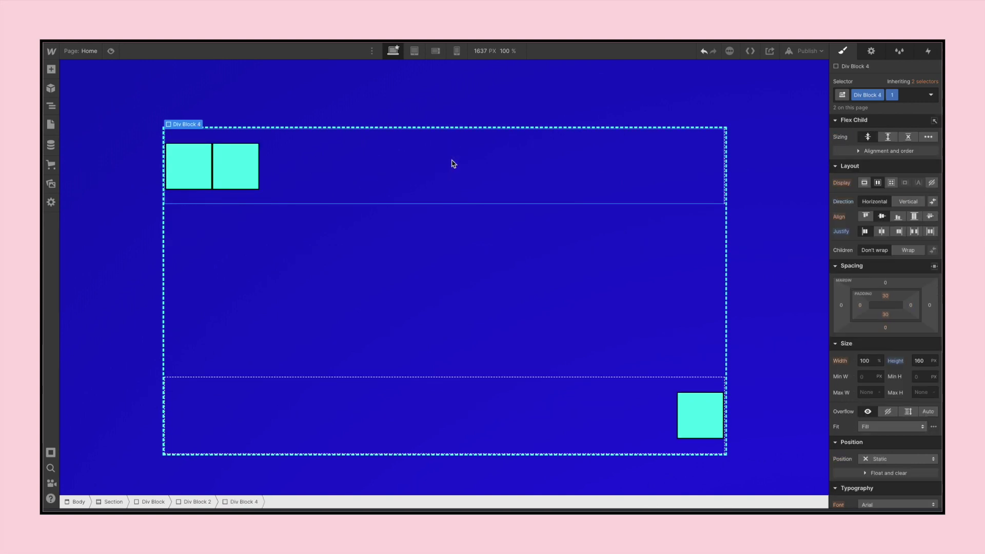
pyautogui.click(903, 204)
pyautogui.click(882, 205)
pyautogui.click(882, 232)
pyautogui.click(897, 231)
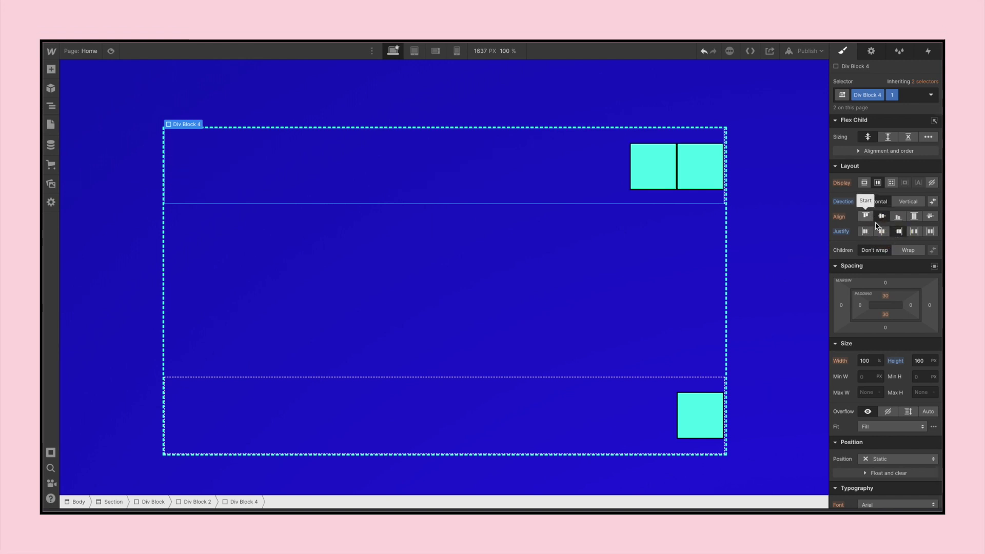
pyautogui.click(881, 232)
pyautogui.click(864, 231)
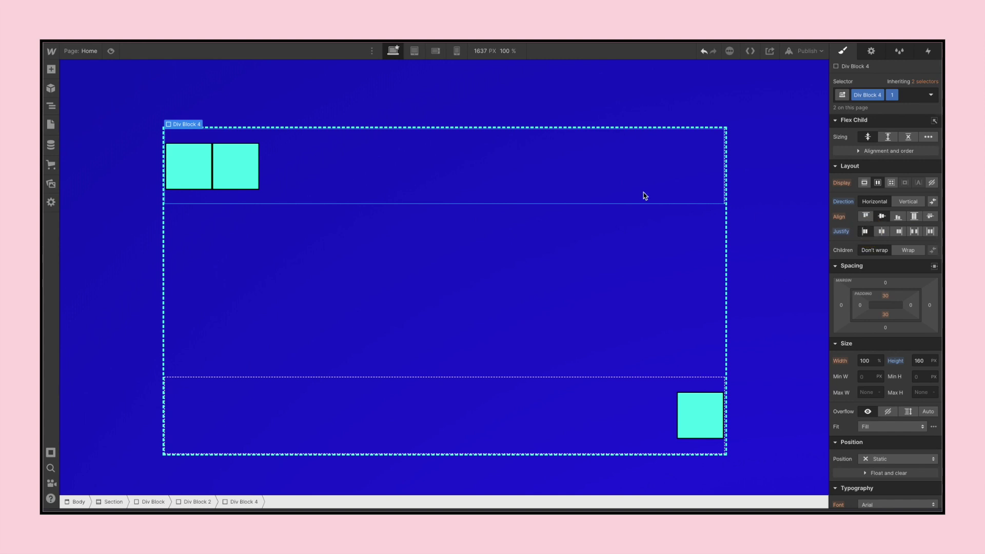
pyautogui.click(407, 385)
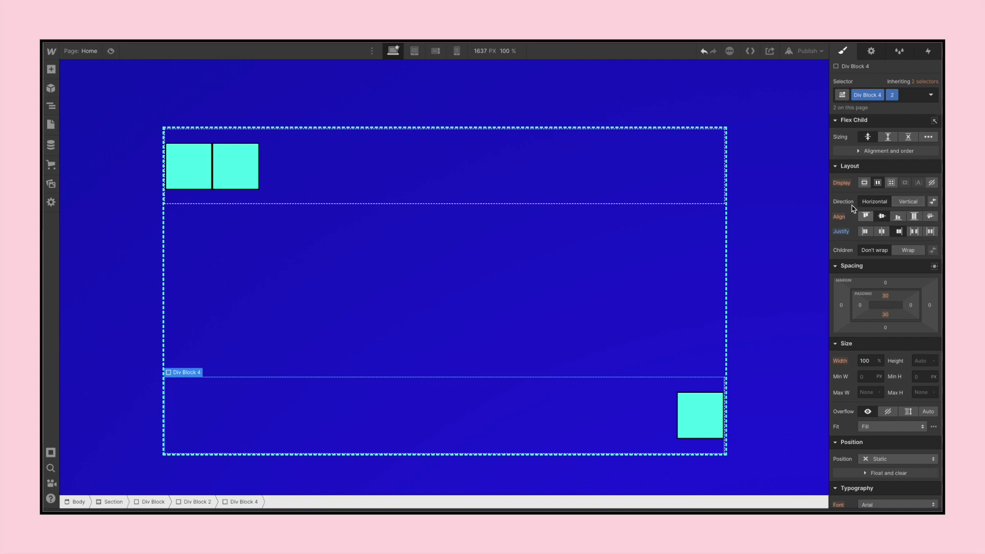
pyautogui.click(881, 232)
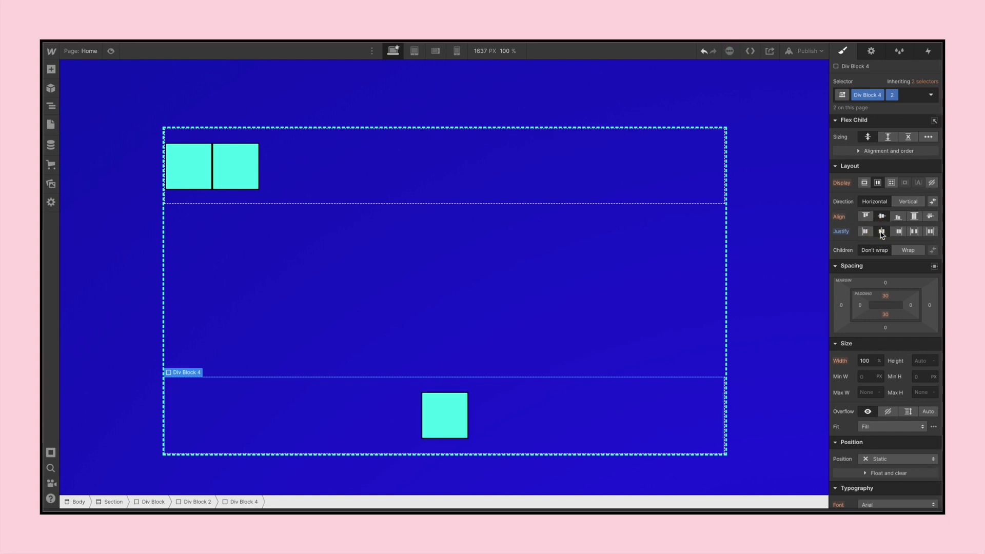
pyautogui.click(896, 232)
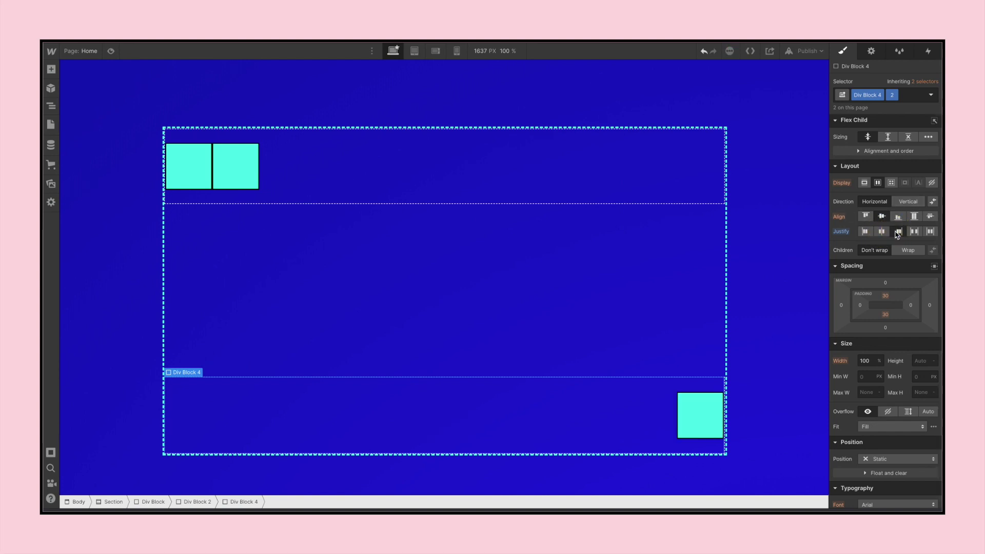
pyautogui.click(676, 268)
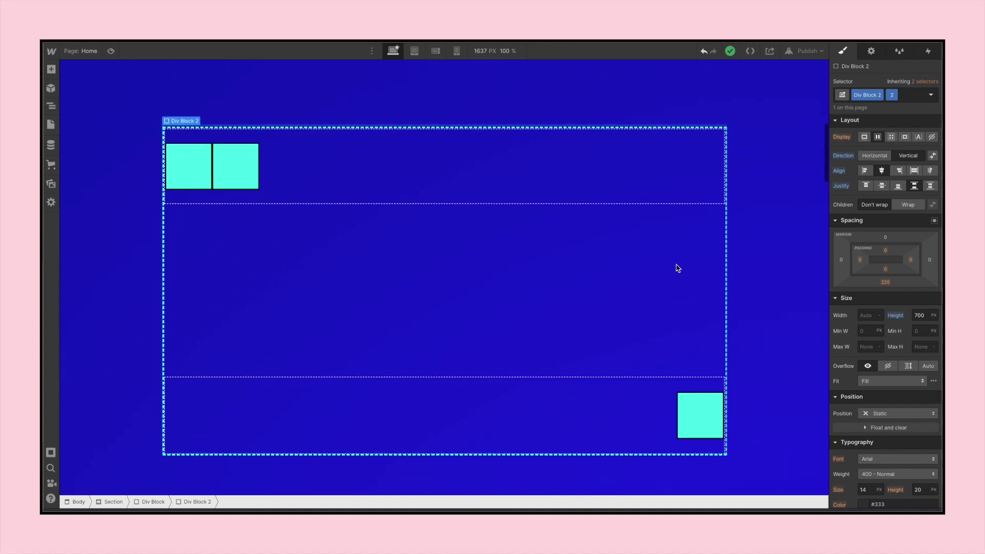
# - Undo back to top-aligned rows, then set Div Block 2's Align to stretch
pyautogui.scroll(-1, 677, 267)
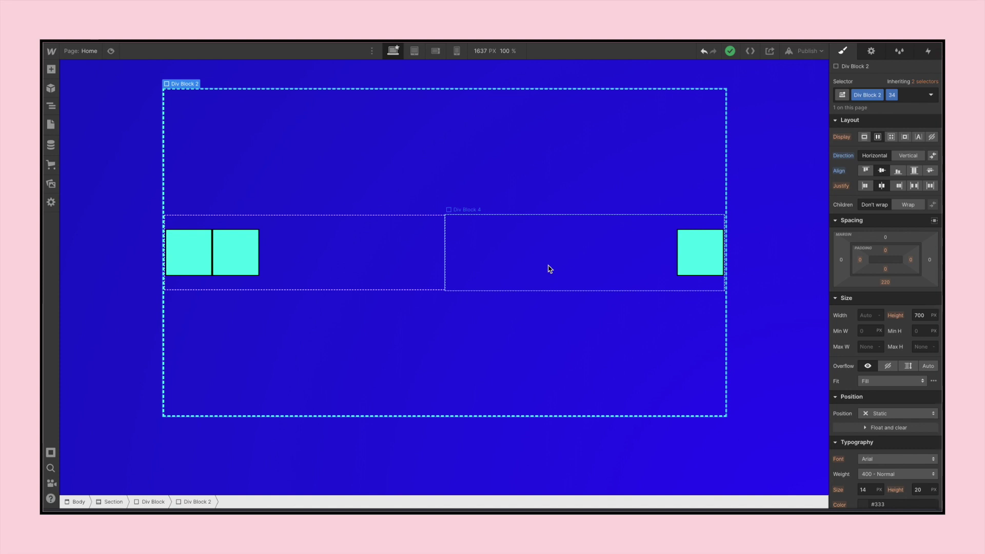
pyautogui.hotkey('ctrl', 'z')
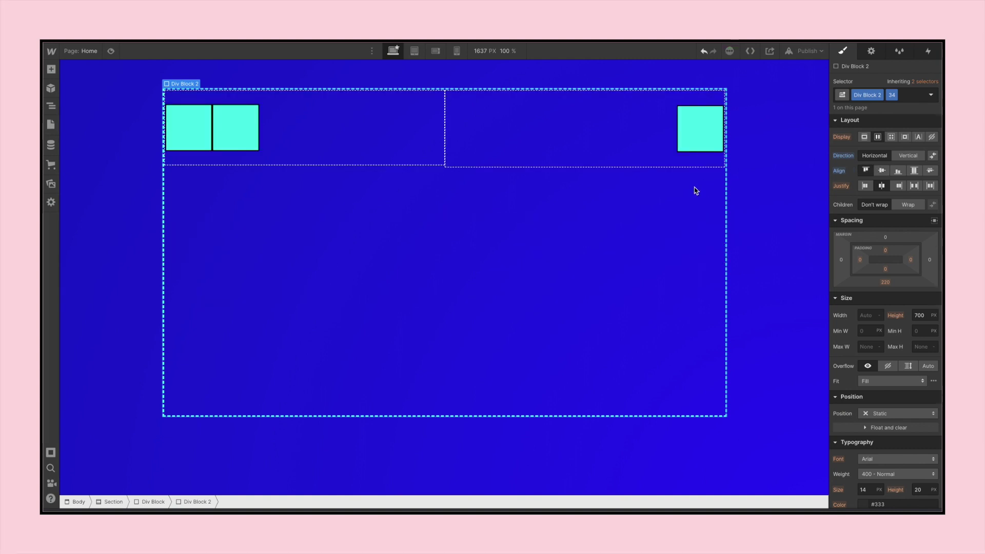
pyautogui.scroll(1, 690, 208)
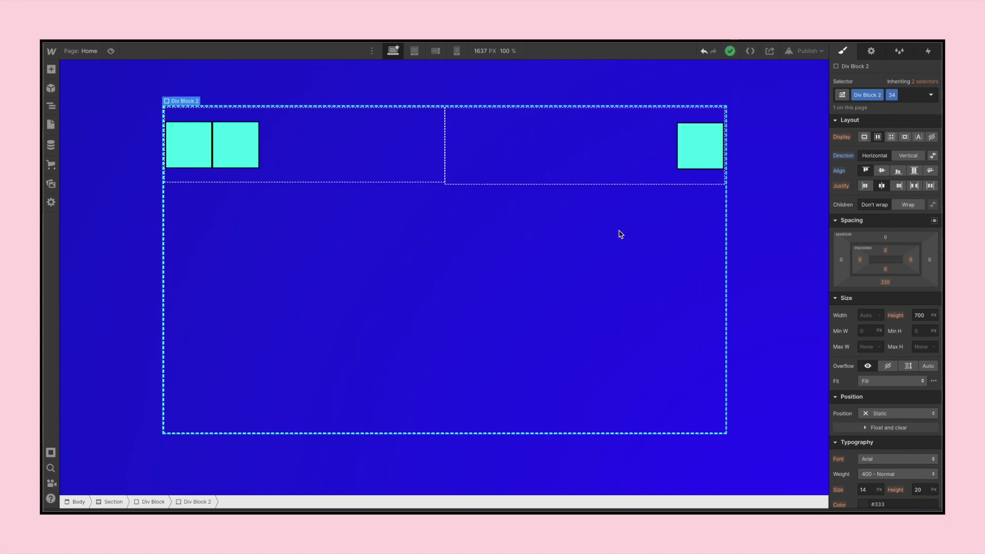
pyautogui.click(915, 170)
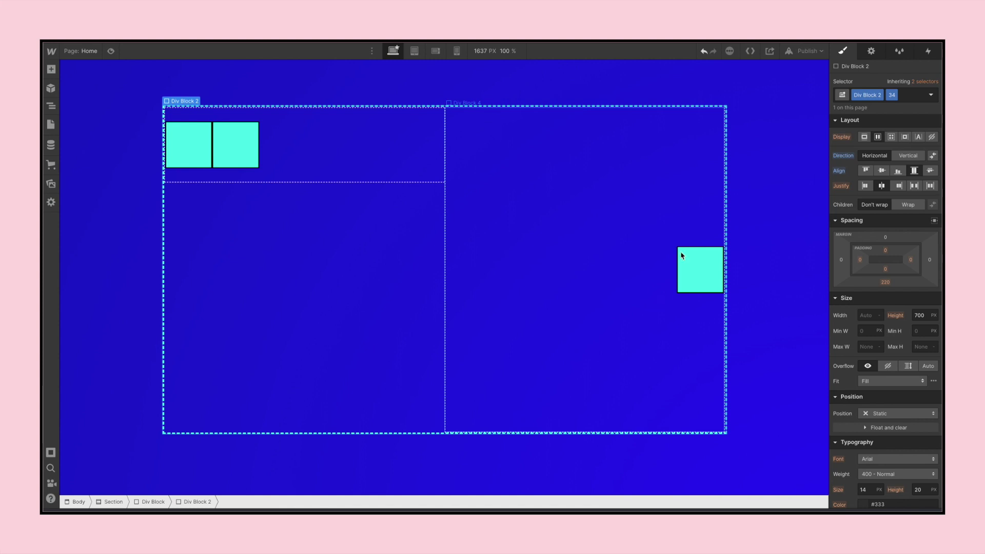
# - Set the right Div Block 4 to Align stretch, then check Div Block 3's size
pyautogui.click(692, 132)
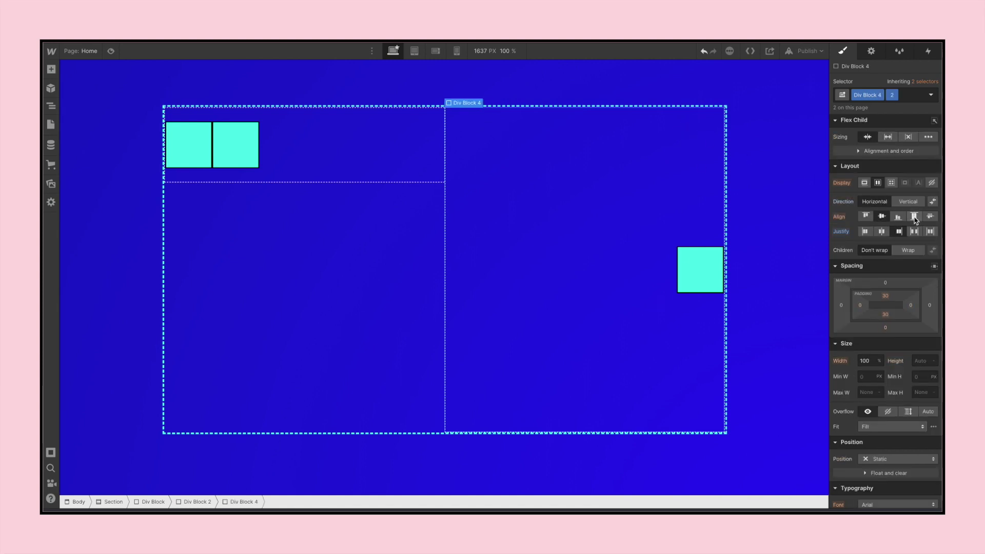
pyautogui.click(914, 218)
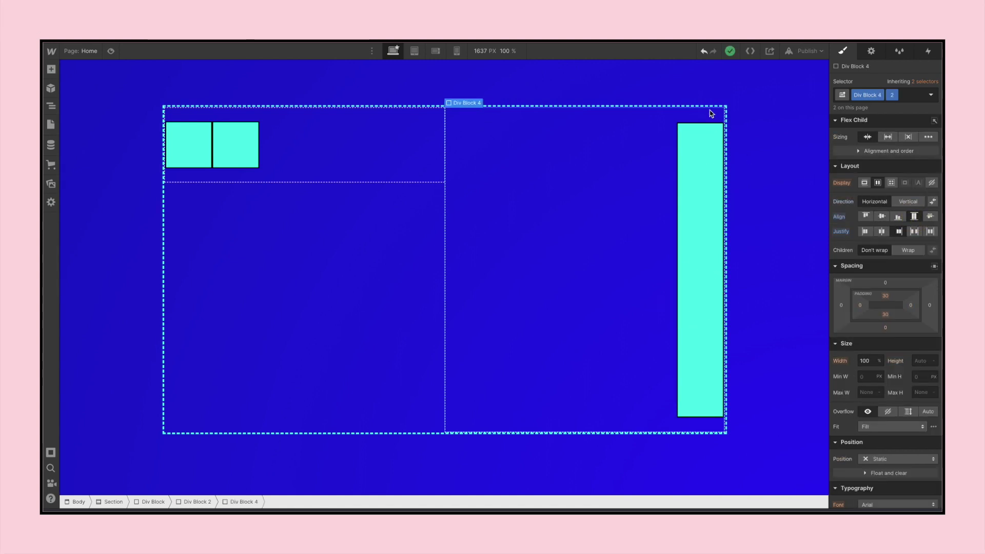
pyautogui.click(707, 190)
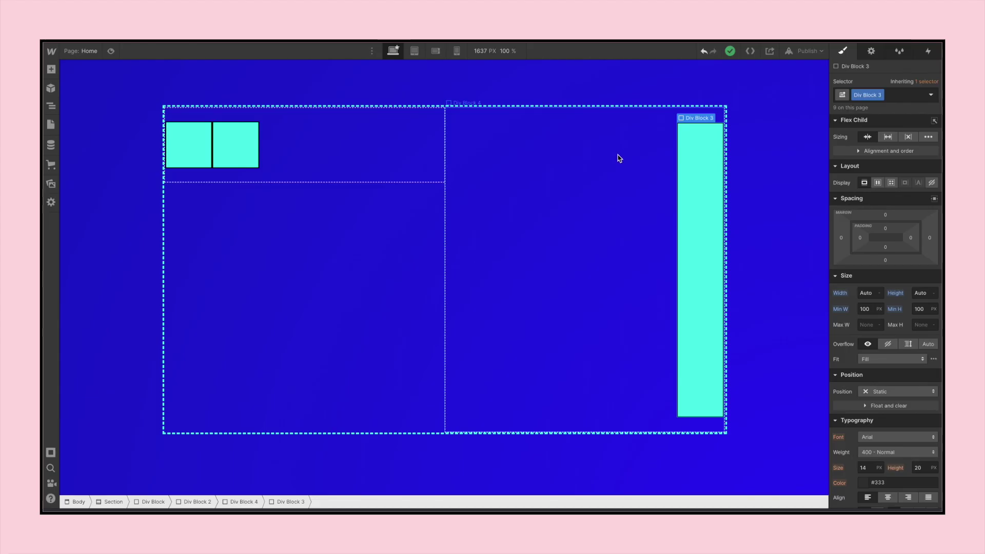
pyautogui.click(617, 154)
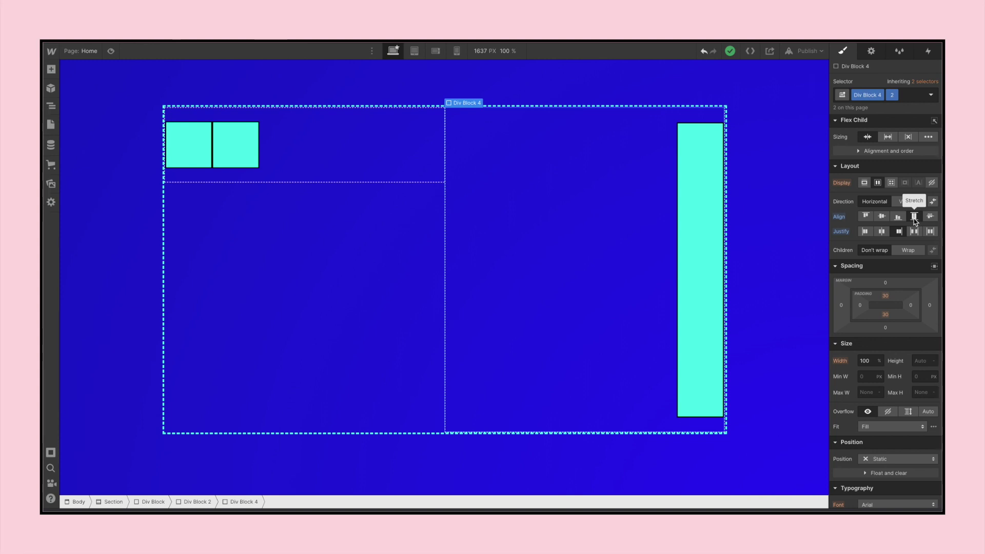
pyautogui.click(702, 185)
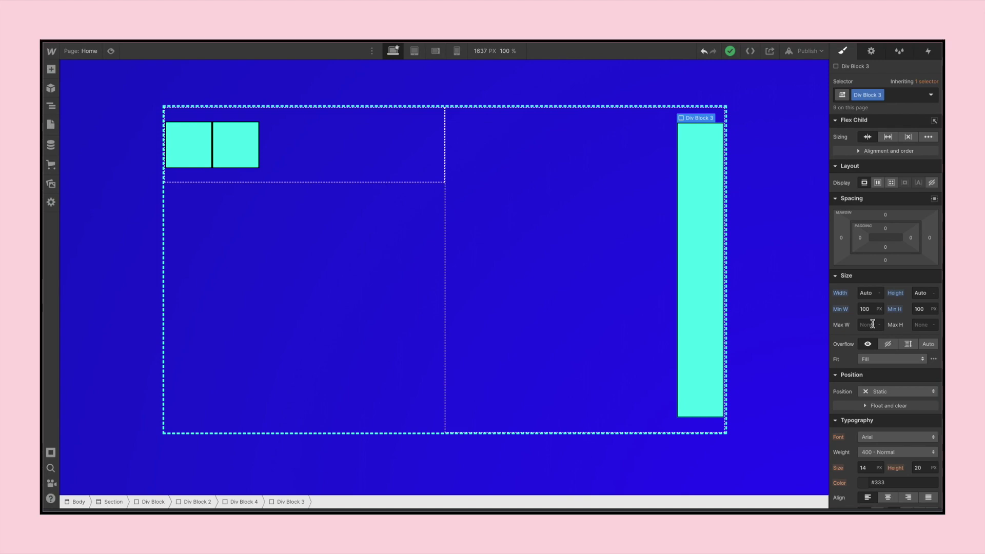
# - Set Div Block 3's width and height to 100 px
pyautogui.click(872, 293)
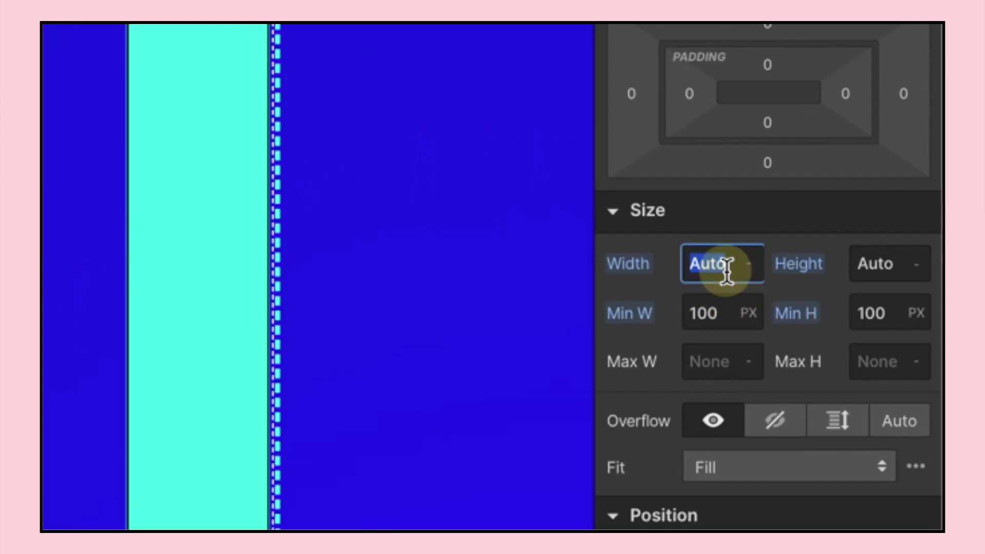
pyautogui.write('100')
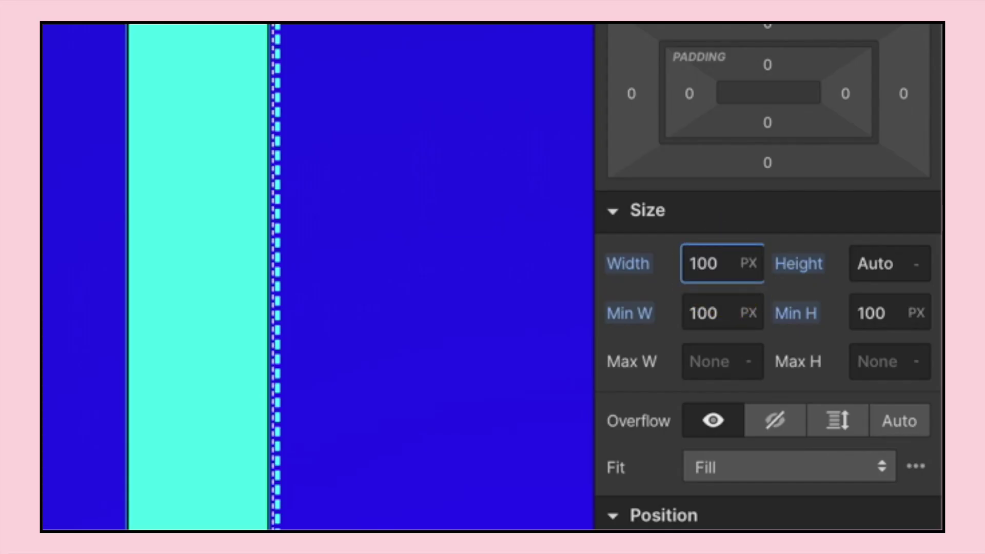
pyautogui.click(888, 265)
pyautogui.write('100')
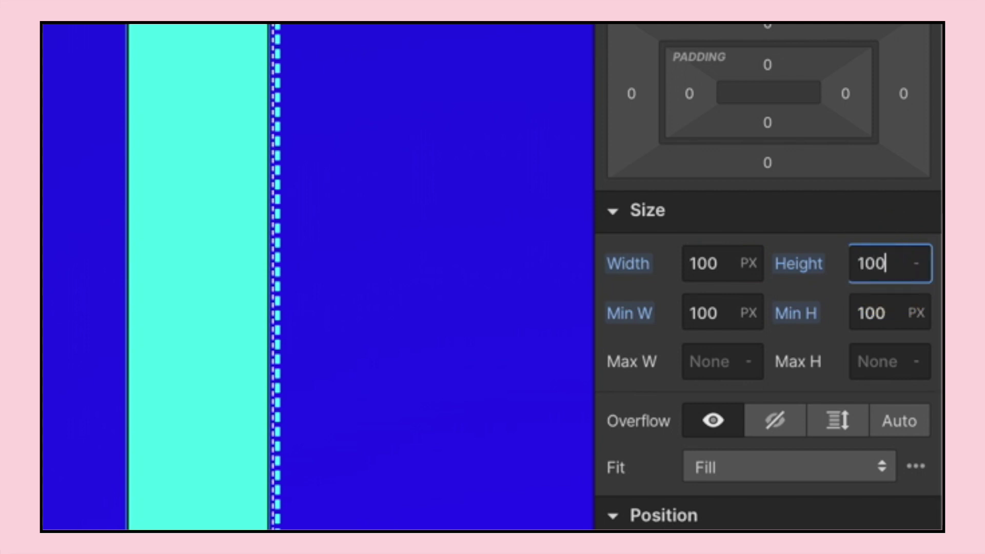
pyautogui.press('Return')
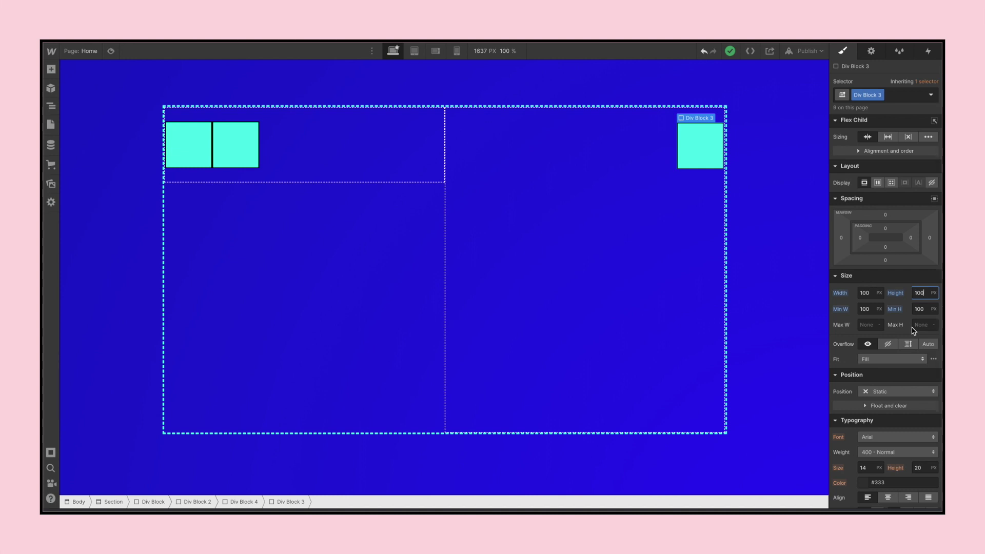
pyautogui.scroll(-10, 733, 403)
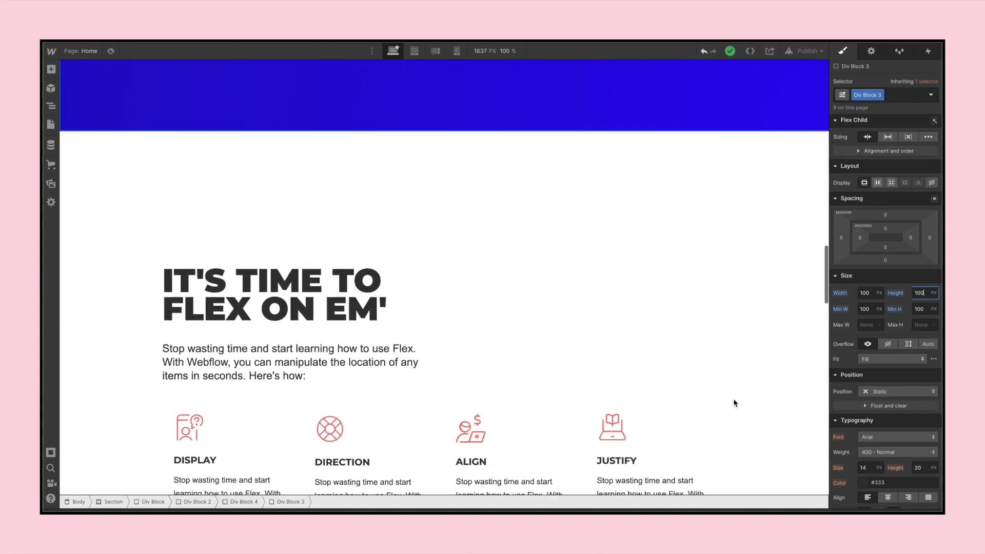
pyautogui.scroll(-2, 733, 403)
pyautogui.scroll(-1, 734, 403)
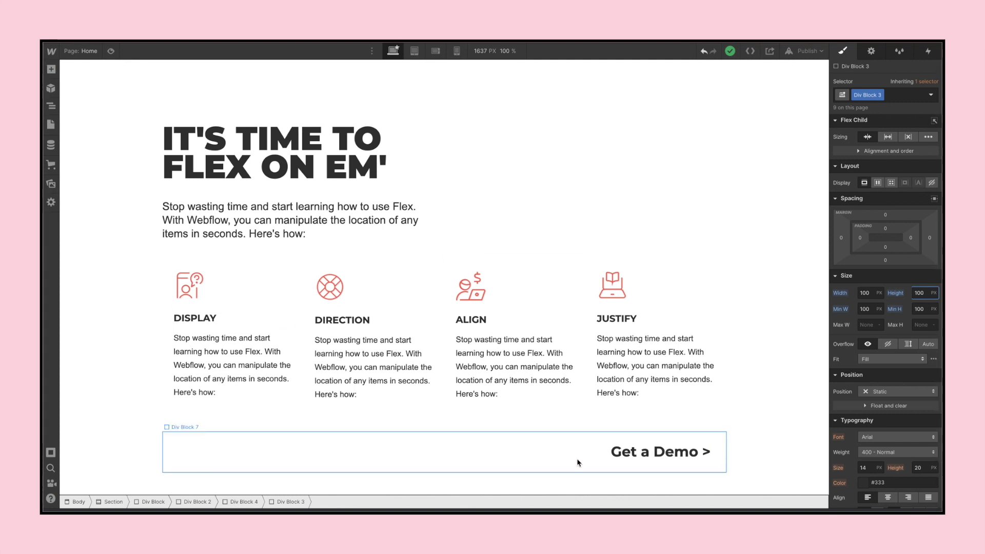
pyautogui.scroll(-1, 547, 405)
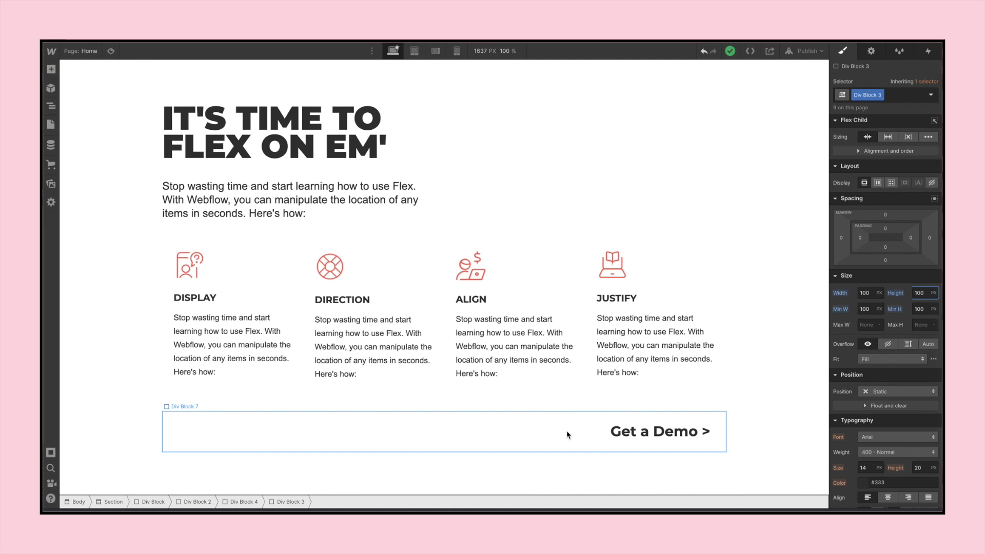
pyautogui.scroll(-7, 566, 434)
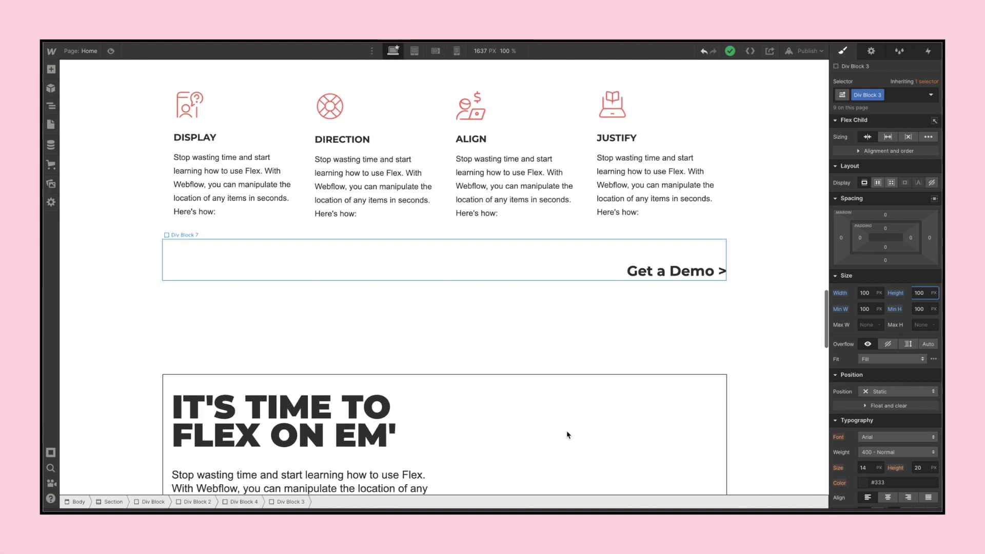
pyautogui.scroll(-2, 567, 434)
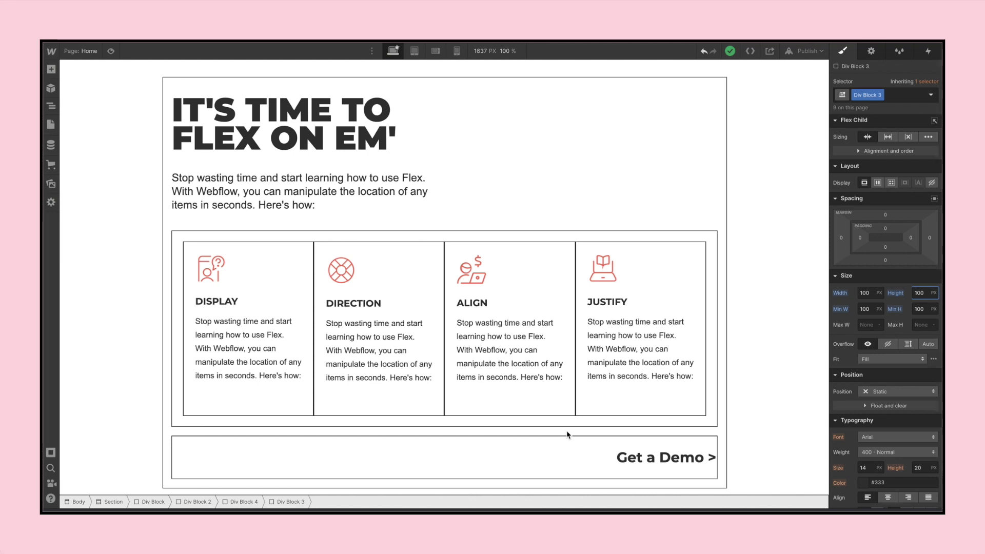
pyautogui.scroll(-8, 566, 435)
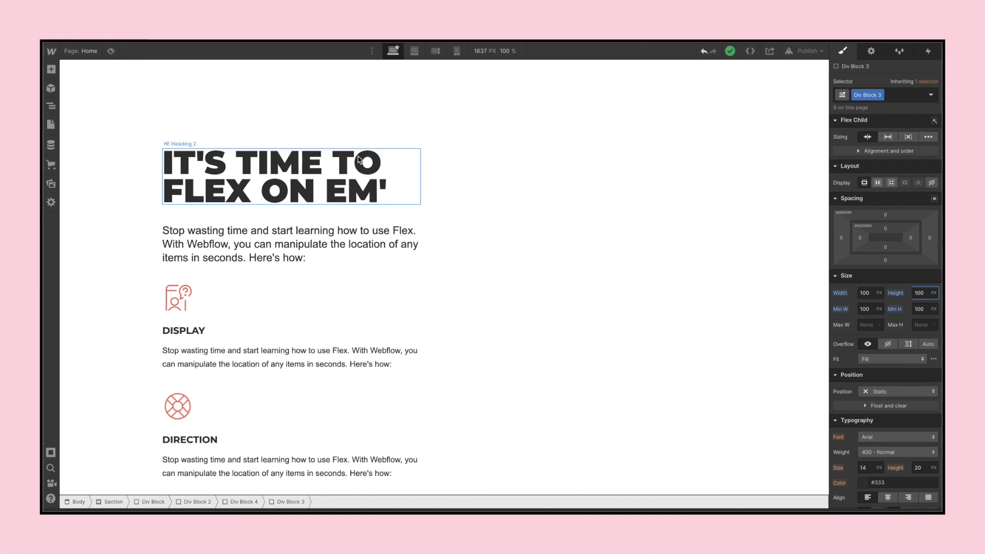
pyautogui.scroll(-6, 342, 279)
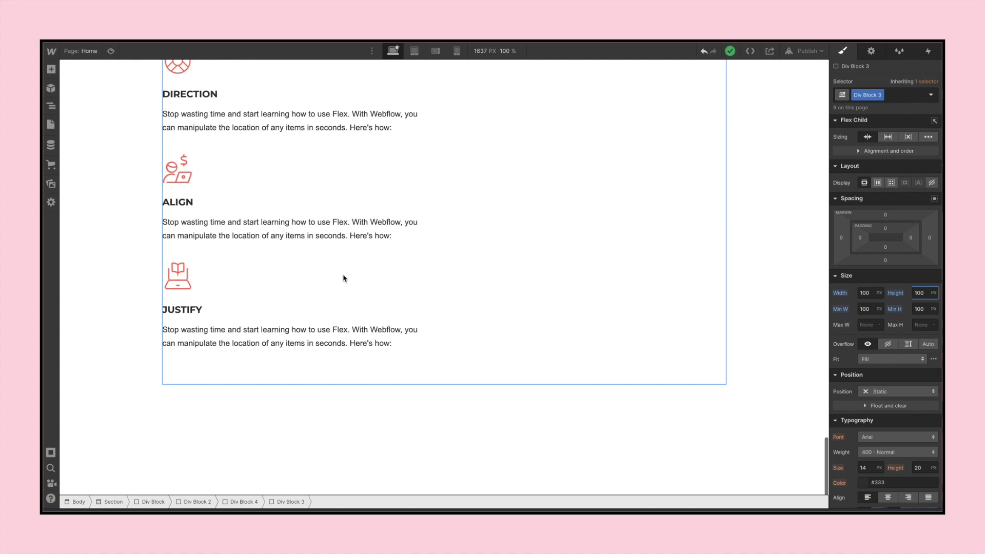
pyautogui.scroll(4, 343, 278)
pyautogui.scroll(2, 343, 278)
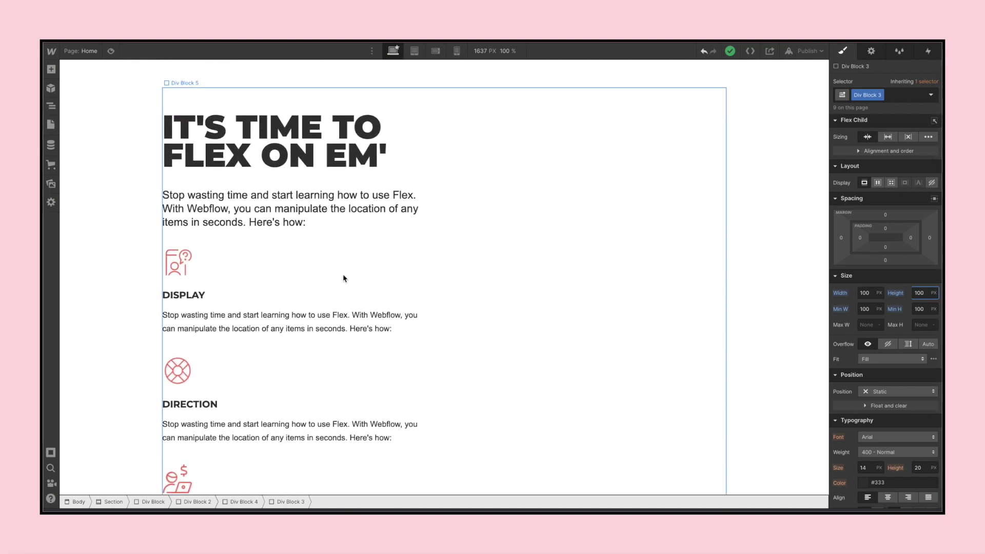
pyautogui.scroll(-3, 343, 278)
pyautogui.scroll(3, 343, 278)
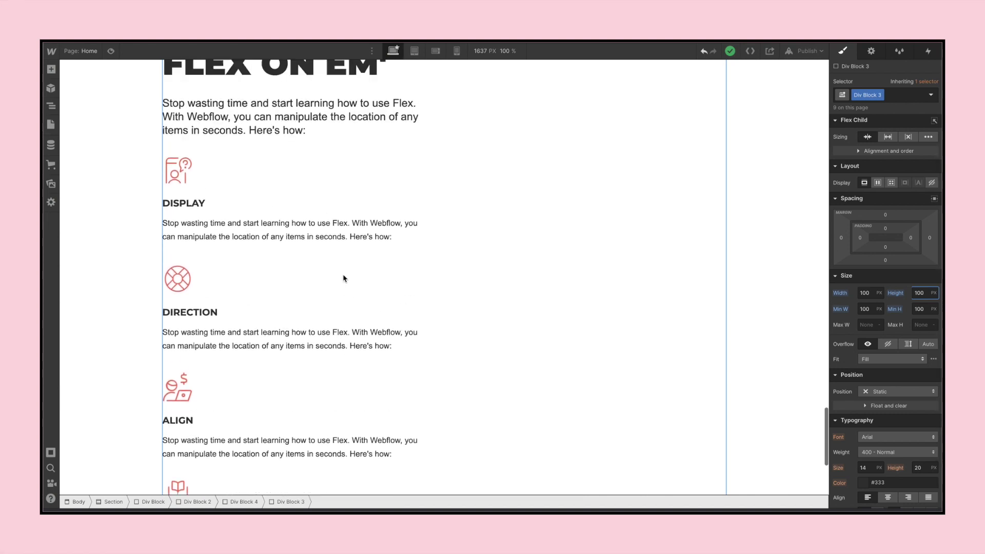
pyautogui.scroll(1, 344, 278)
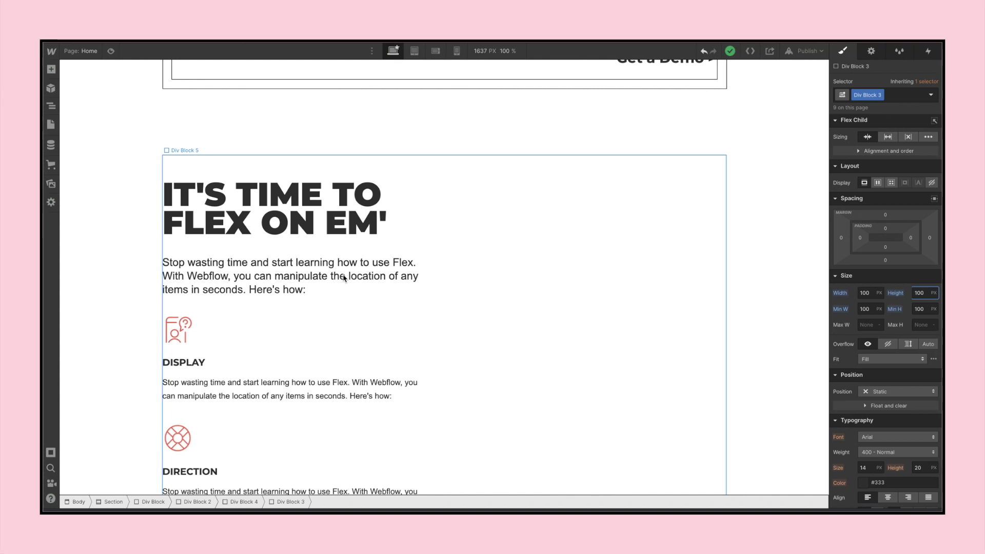
pyautogui.scroll(5, 344, 278)
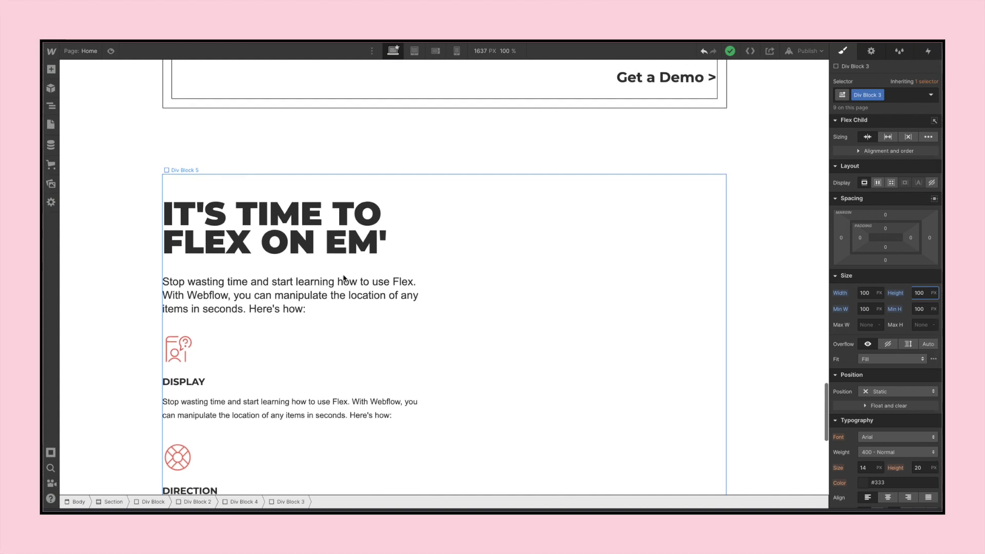
pyautogui.scroll(2, 343, 278)
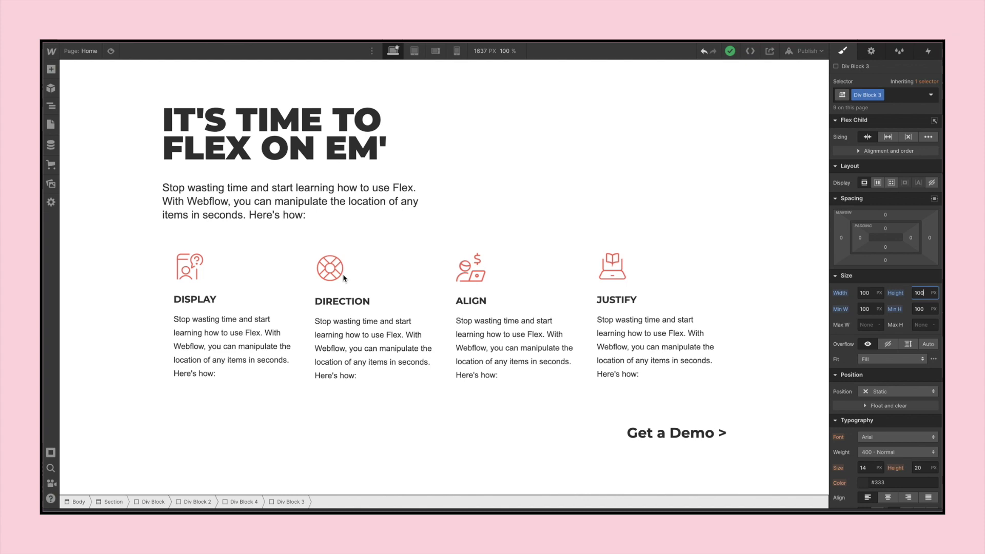
pyautogui.scroll(-10, 344, 278)
pyautogui.scroll(-3, 343, 278)
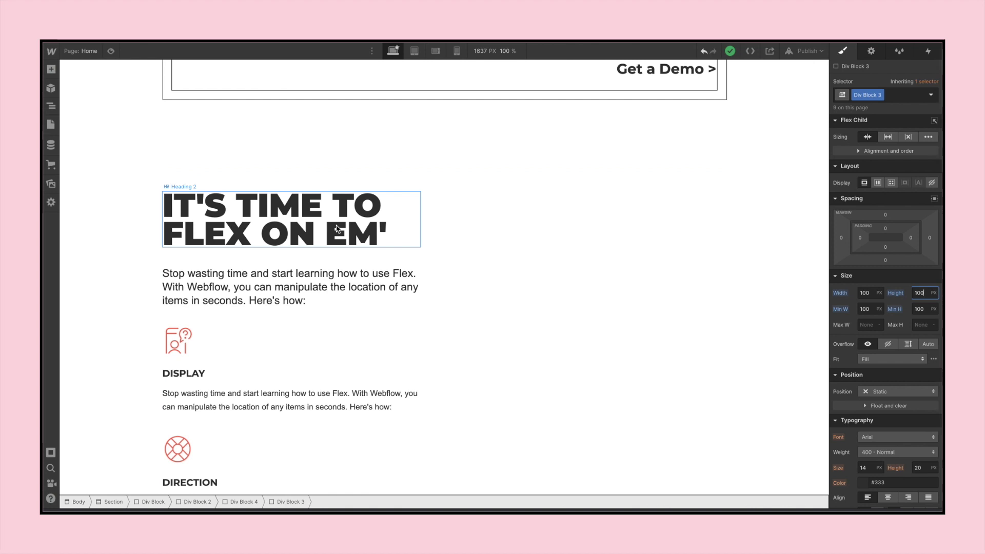
pyautogui.click(501, 222)
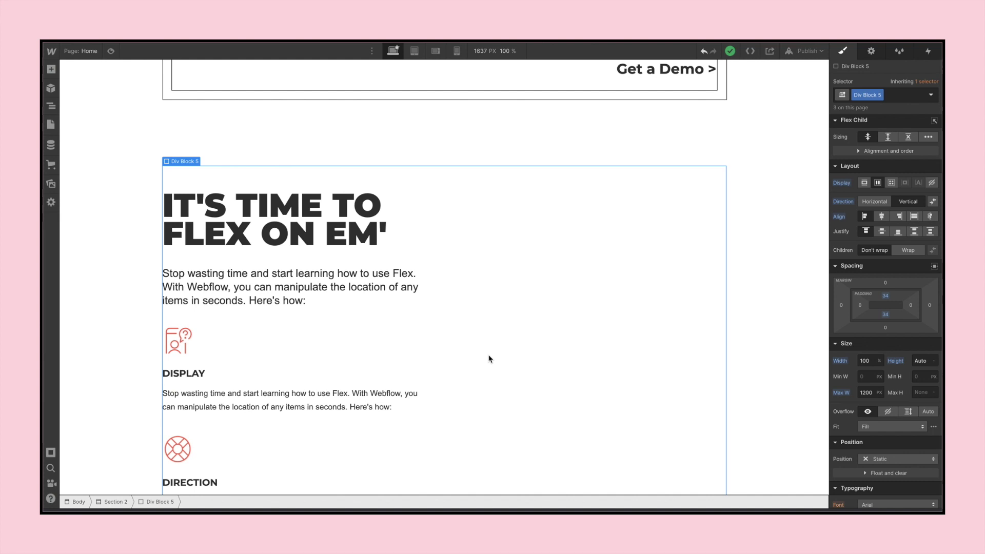
pyautogui.scroll(-3, 488, 359)
pyautogui.moveTo(193, 277); pyautogui.dragTo(185, 246)
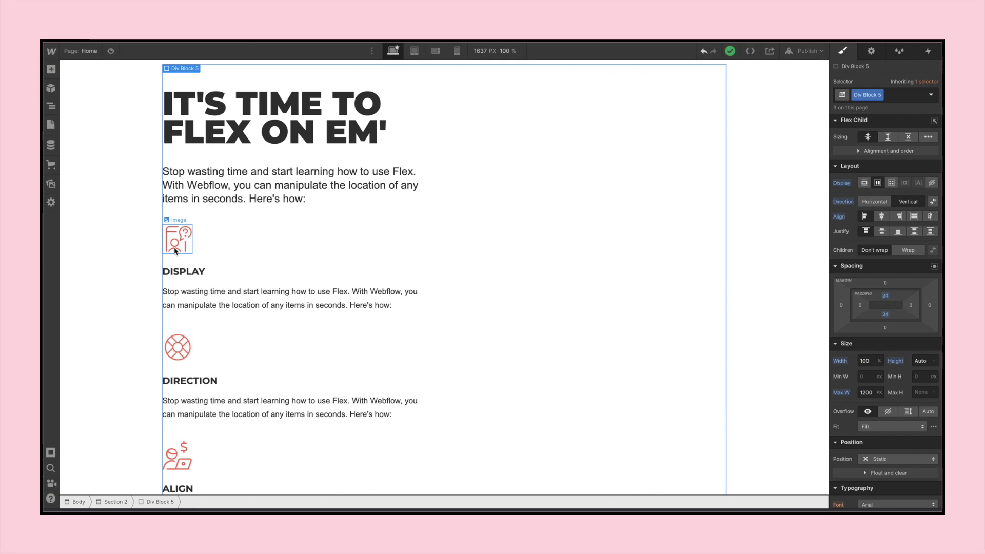
# - Drag a new Div Block from the Add panel to below the intro paragraph
pyautogui.click(50, 69)
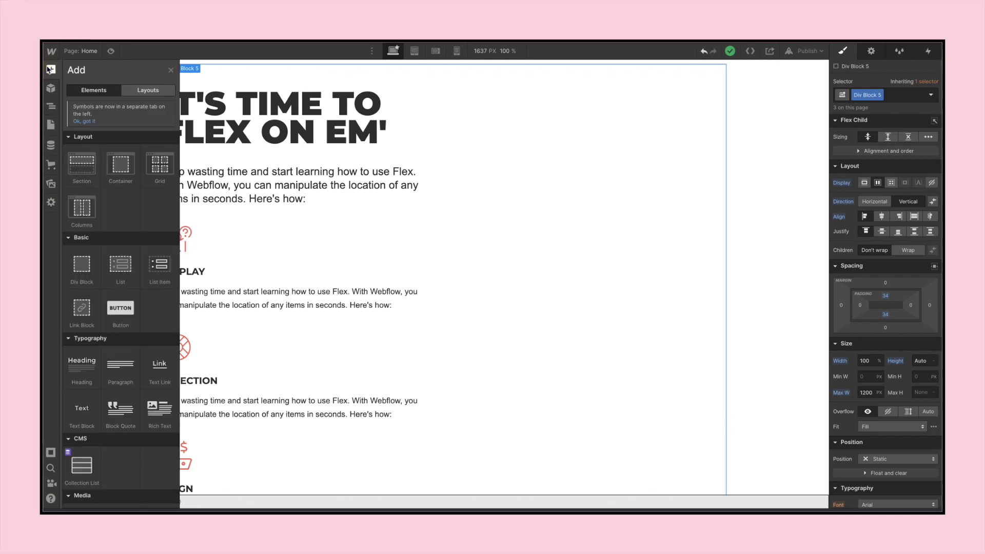
pyautogui.moveTo(243, 200)
pyautogui.mouseDown()
pyautogui.moveTo(259, 217)
pyautogui.moveTo(238, 211)
pyautogui.mouseUp()
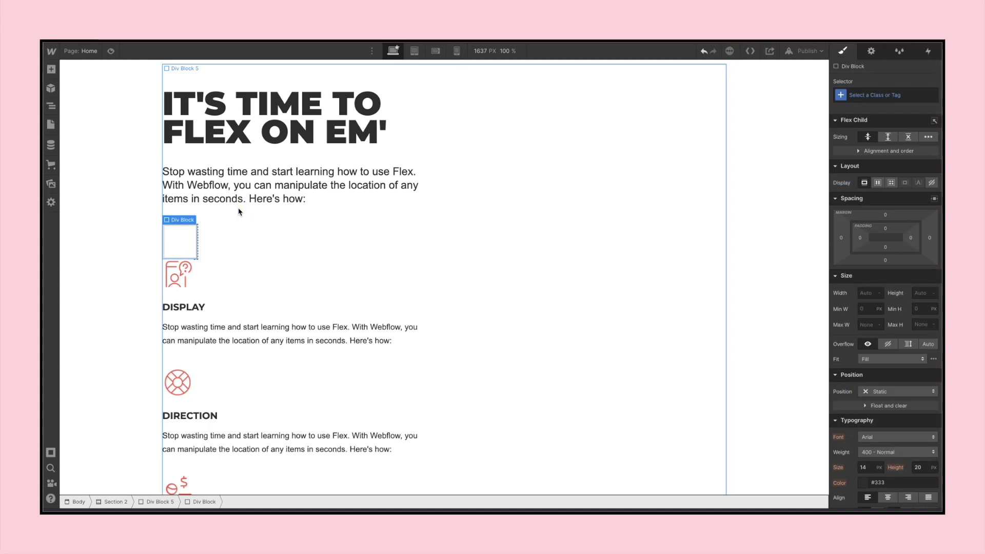
pyautogui.click(193, 237)
# - Give the new div block 100% width and 26 px top and bottom padding
pyautogui.click(866, 295)
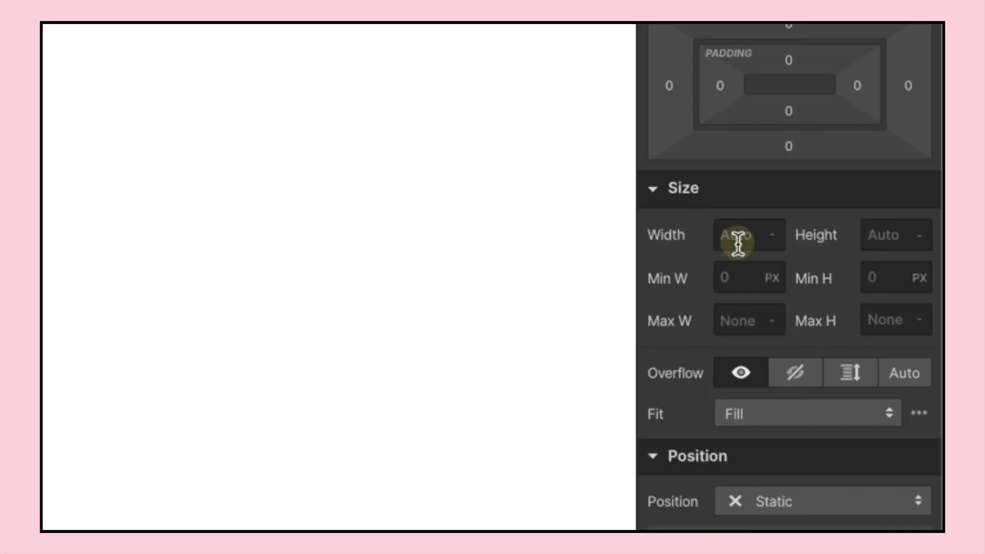
pyautogui.write('100%')
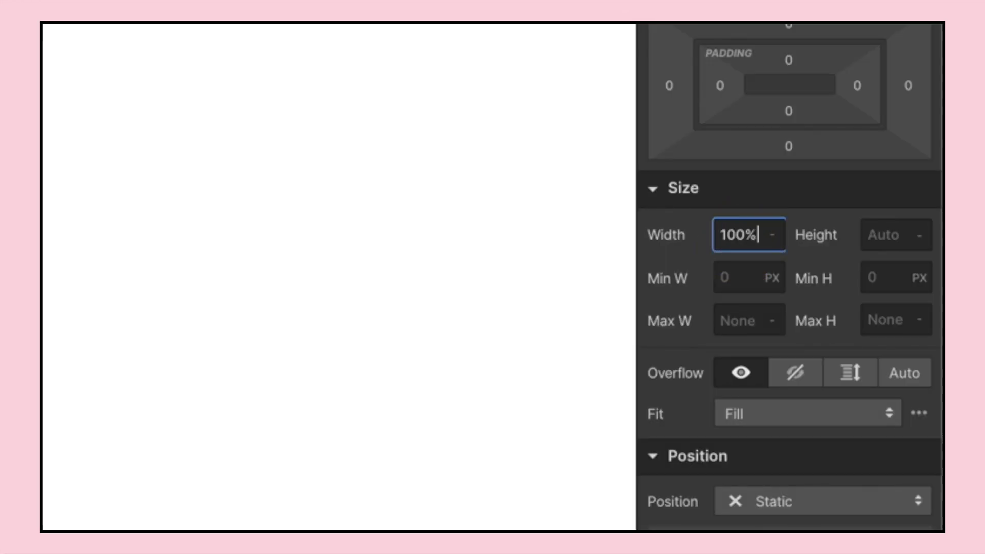
pyautogui.press('Return')
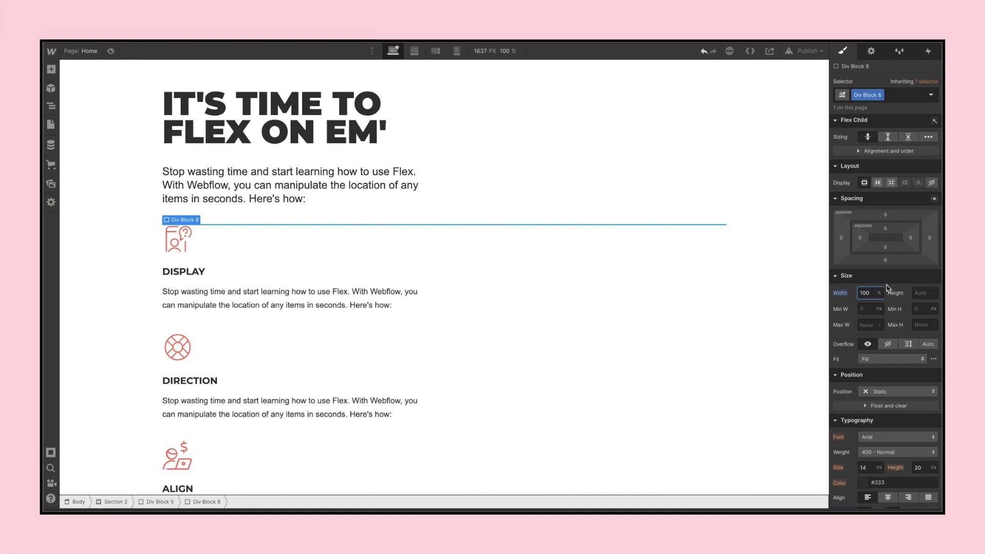
pyautogui.moveTo(896, 231); pyautogui.dragTo(895, 241)
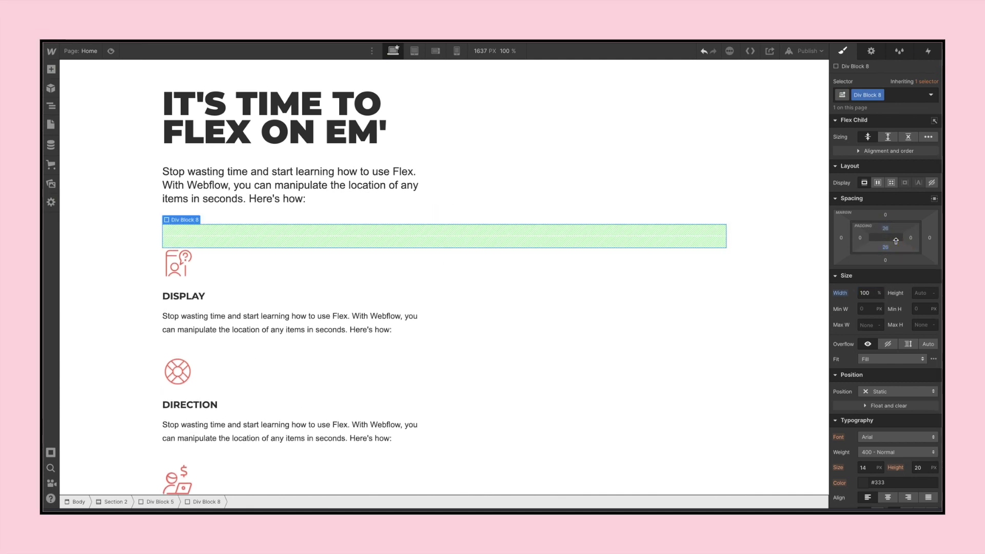
# - Move the DISPLAY icon, heading and paragraph into Div Block 8
pyautogui.click(294, 198)
pyautogui.click(177, 262)
pyautogui.moveTo(177, 262); pyautogui.dragTo(185, 242)
pyautogui.click(183, 296)
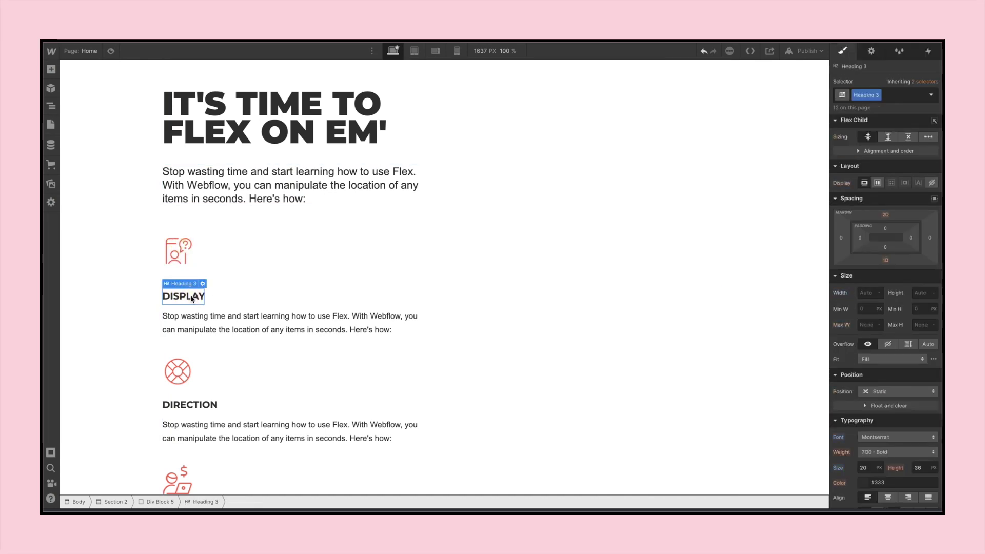
pyautogui.moveTo(183, 296); pyautogui.dragTo(191, 275)
pyautogui.click(183, 317)
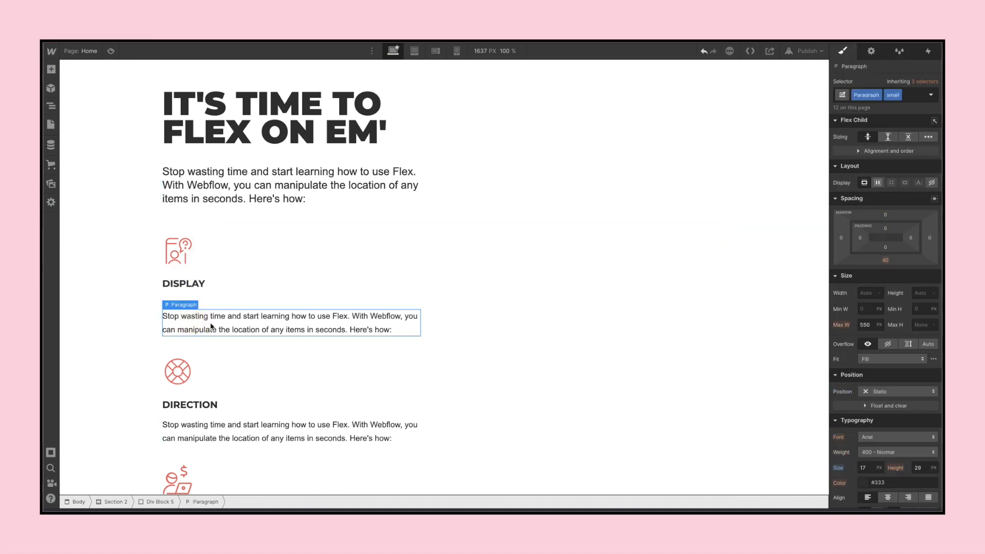
pyautogui.moveTo(183, 318); pyautogui.dragTo(213, 290)
# - Move the DIRECTION icon, heading and paragraph into Div Block 8 and select the block
pyautogui.click(169, 363)
pyautogui.moveTo(169, 363); pyautogui.dragTo(191, 338)
pyautogui.click(193, 407)
pyautogui.moveTo(194, 406); pyautogui.dragTo(195, 383)
pyautogui.click(197, 426)
pyautogui.moveTo(197, 426); pyautogui.dragTo(214, 398)
pyautogui.click(198, 231)
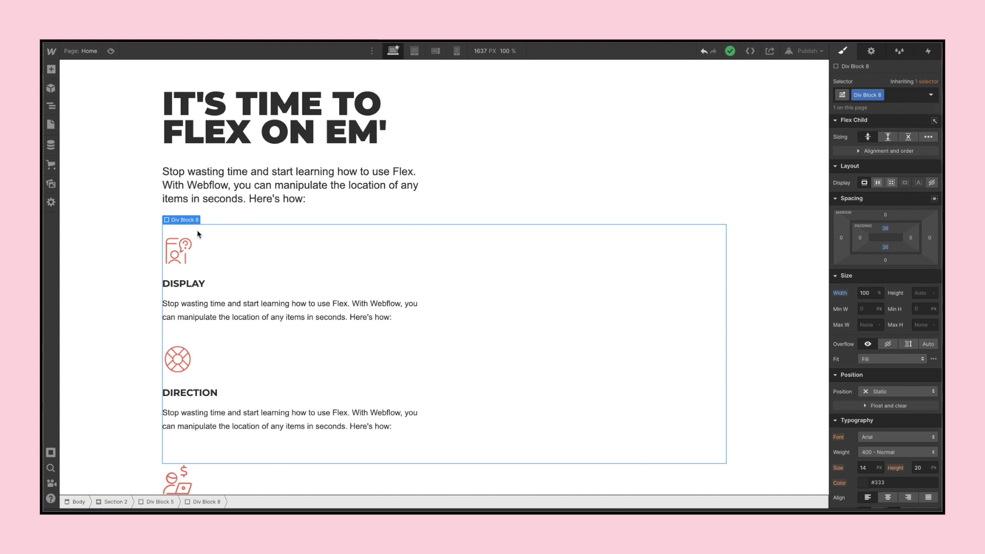
pyautogui.click(877, 183)
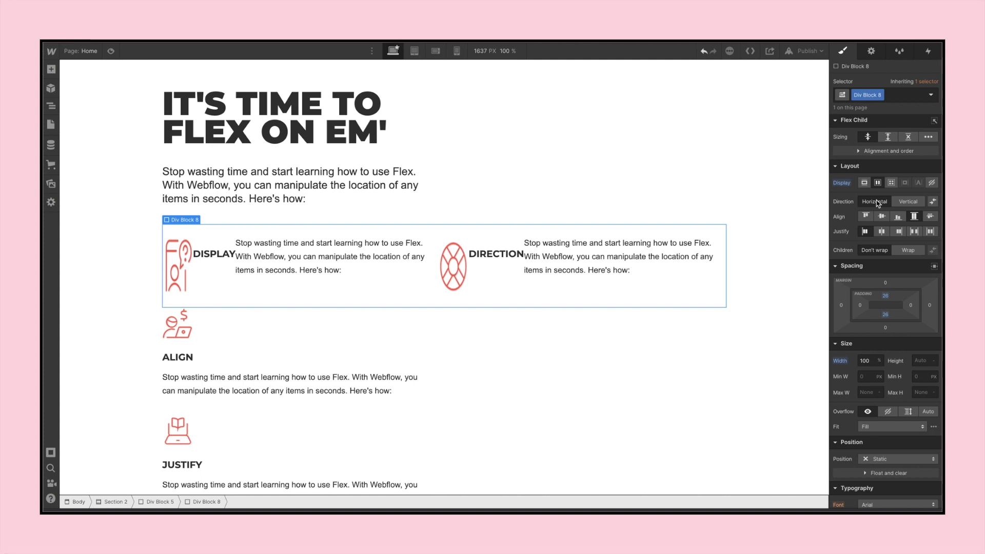
pyautogui.scroll(10, 668, 200)
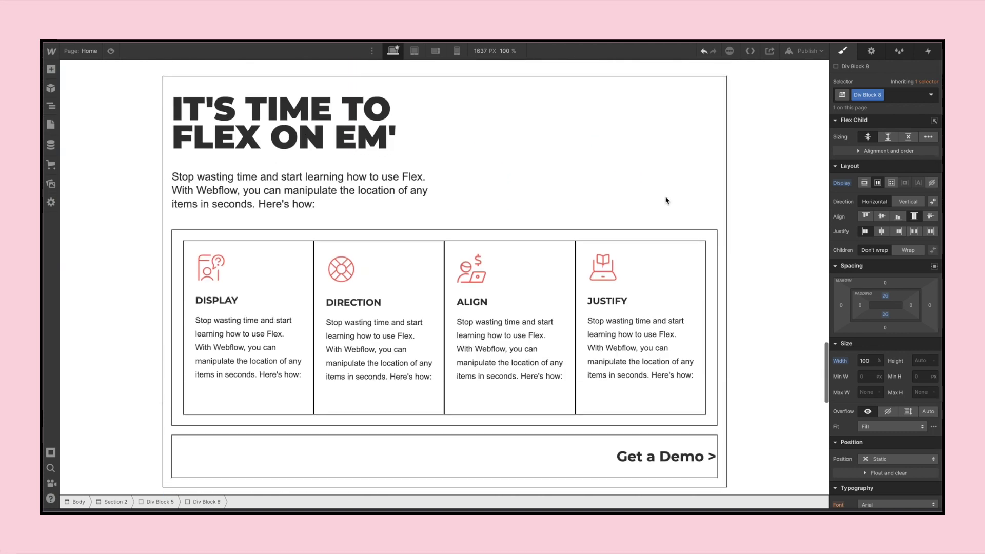
pyautogui.scroll(-1, 365, 275)
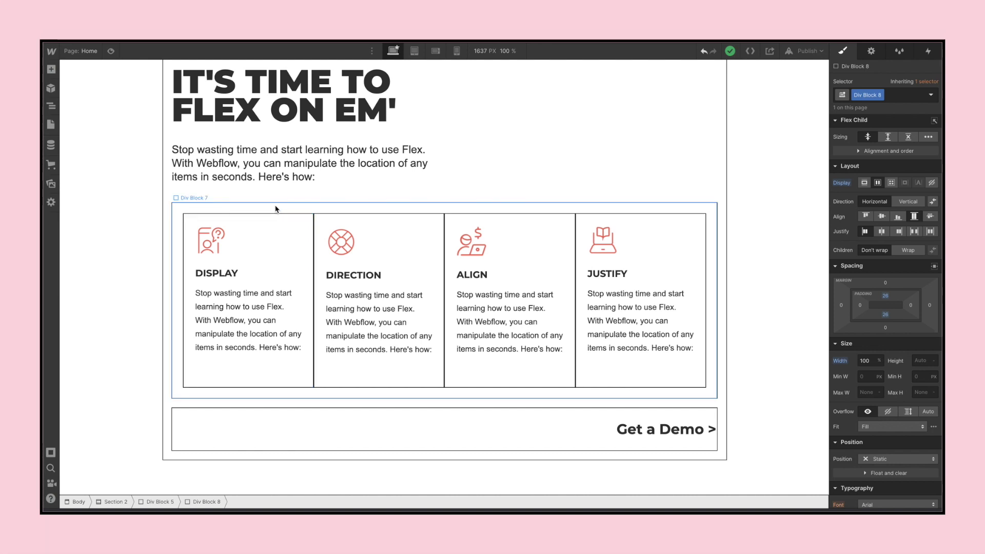
# - Add a new Div Block inside Div Block 8 with a width of 25%
pyautogui.scroll(-10, 288, 289)
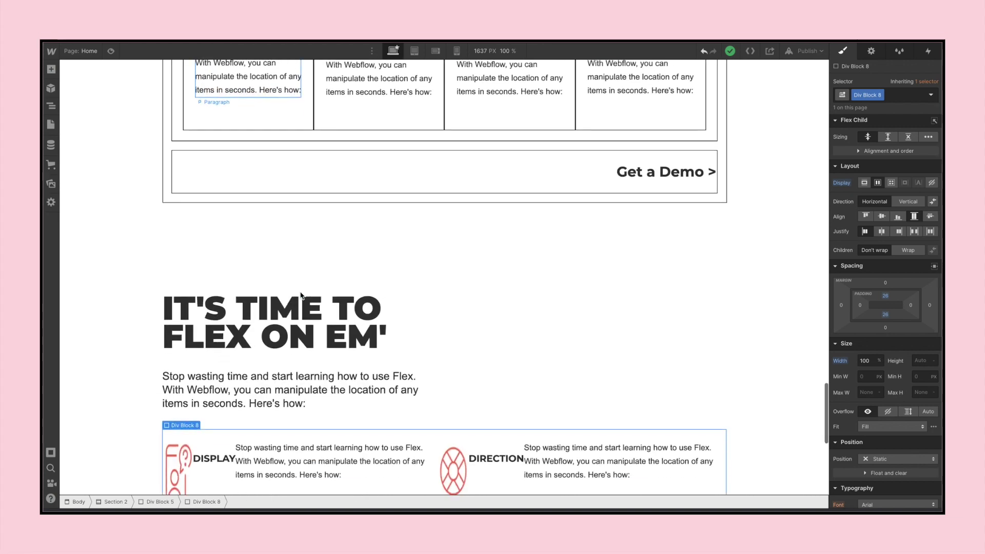
pyautogui.click(51, 70)
pyautogui.moveTo(81, 265); pyautogui.dragTo(174, 237)
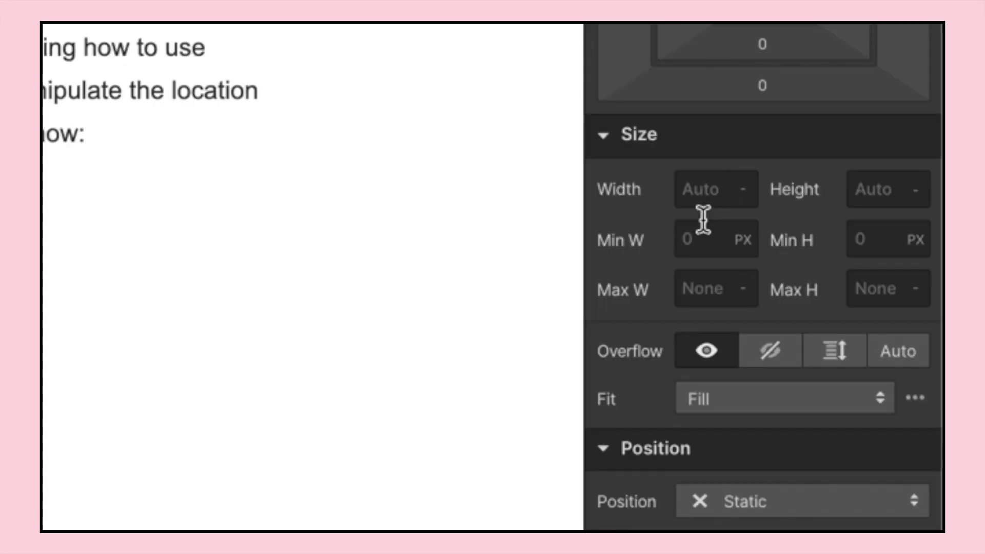
pyautogui.click(869, 295)
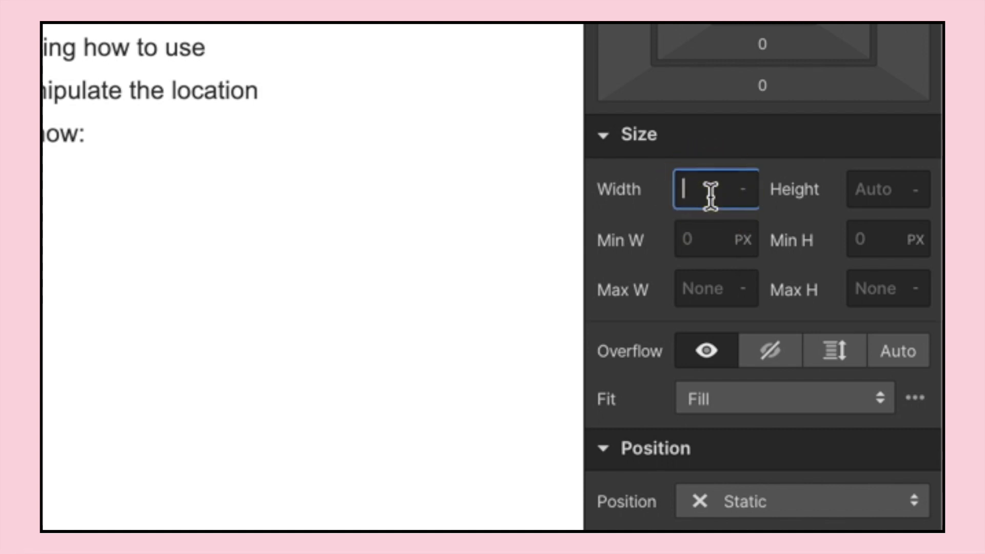
pyautogui.write('25')
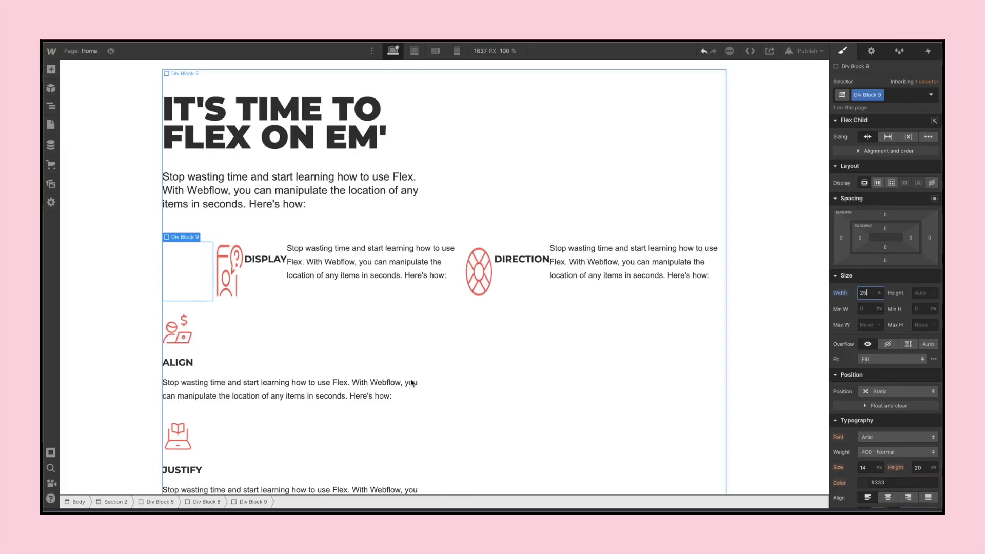
# - Move the DISPLAY icon and paragraph into the new 25%-wide block
pyautogui.moveTo(231, 262); pyautogui.dragTo(185, 280)
pyautogui.moveTo(281, 270); pyautogui.dragTo(190, 308)
pyautogui.click(229, 275)
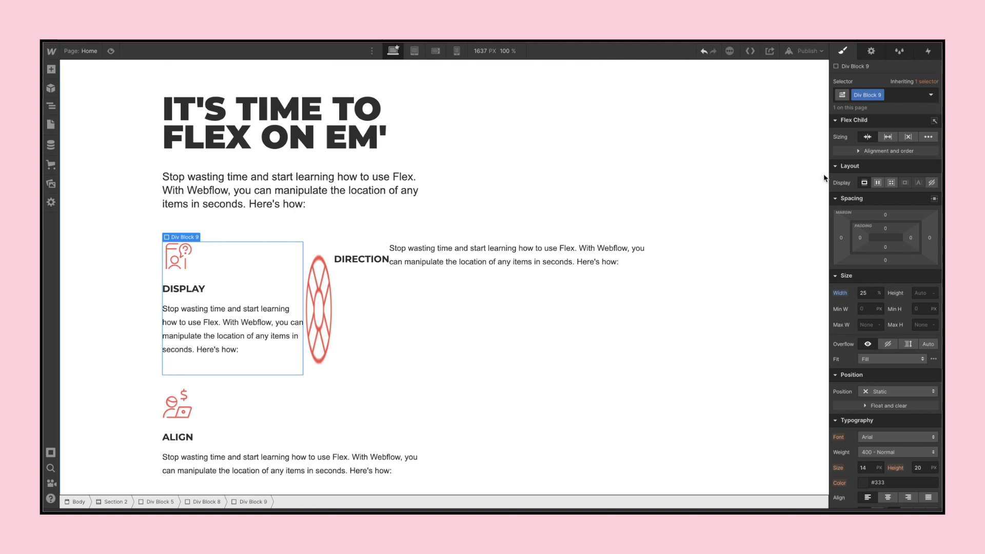
# - Make the DISPLAY block a vertical flex column and replace its Div Block 9 class with icons
pyautogui.click(878, 183)
pyautogui.click(905, 201)
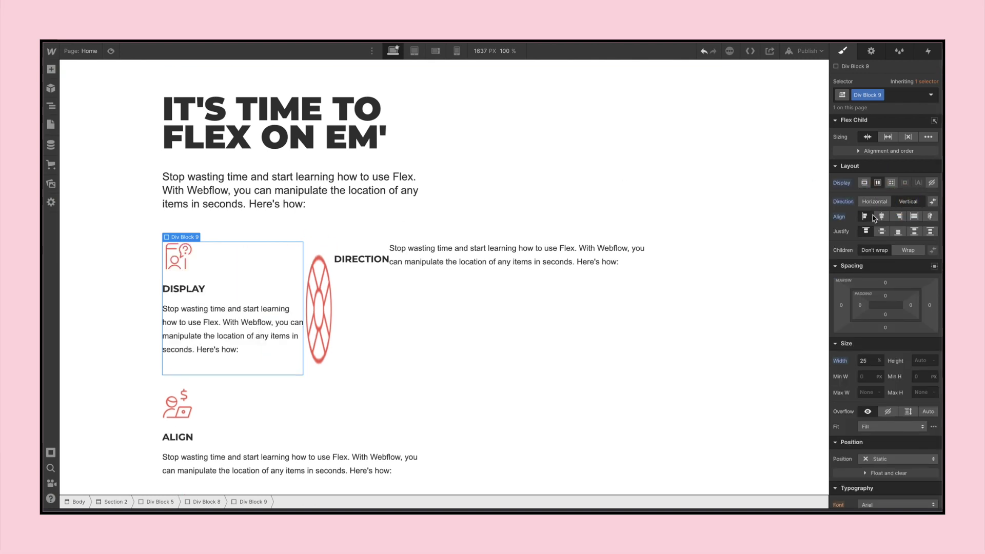
pyautogui.click(264, 277)
pyautogui.click(866, 94)
pyautogui.press('BackSpace')
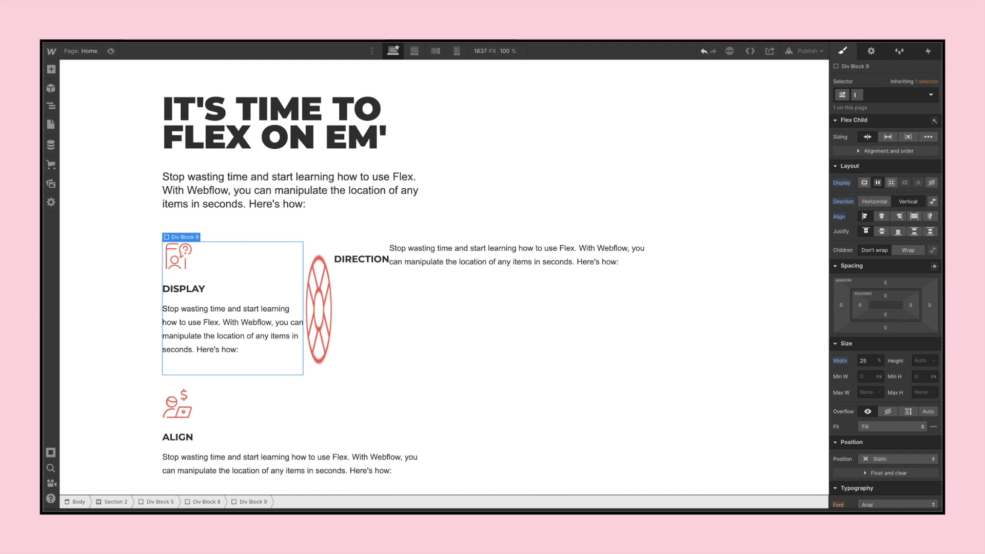
# - Duplicate the icons column, empty the copy, and paste two more empty icons columns
pyautogui.click(286, 233)
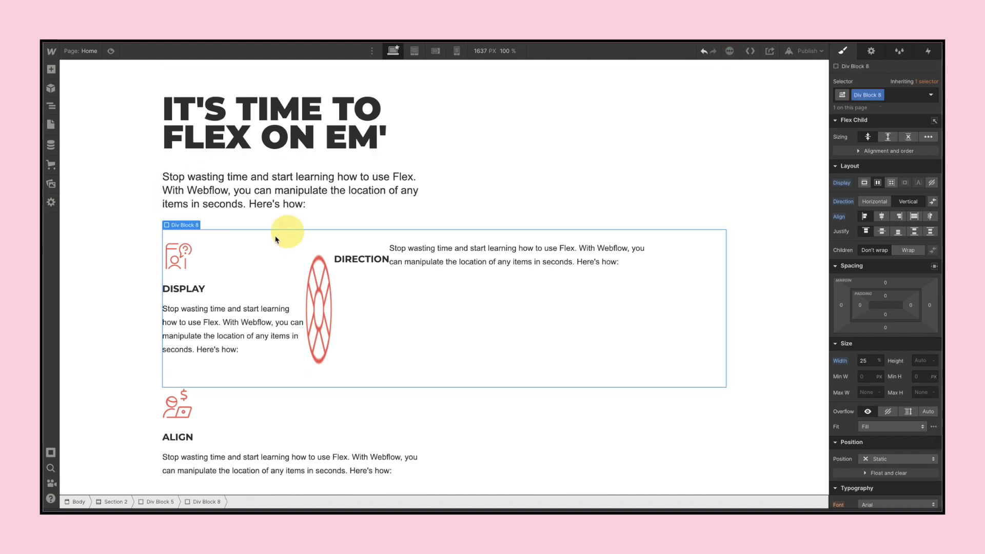
pyautogui.click(275, 244)
pyautogui.hotkey('ctrl', 'c')
pyautogui.hotkey('ctrl', 'v')
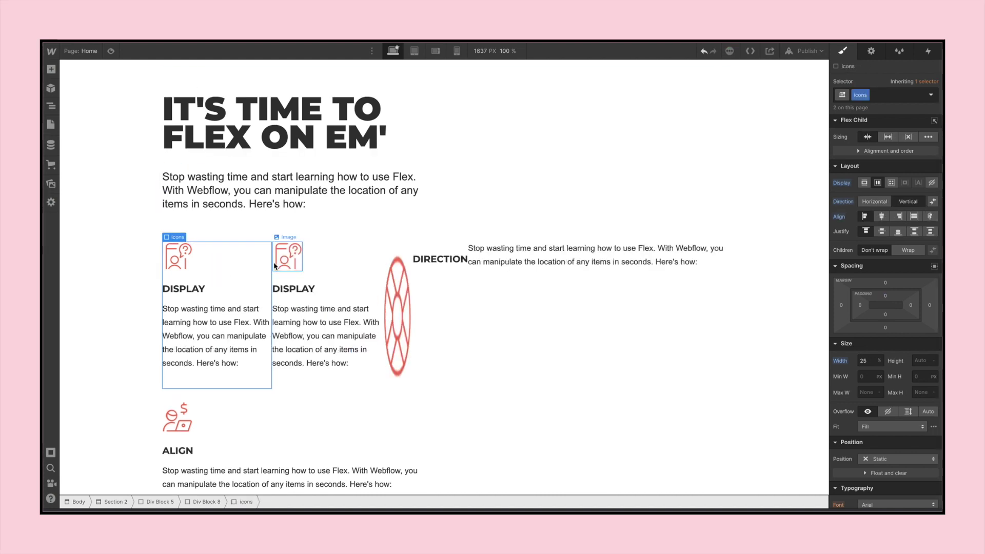
pyautogui.click(276, 267)
pyautogui.press('Delete')
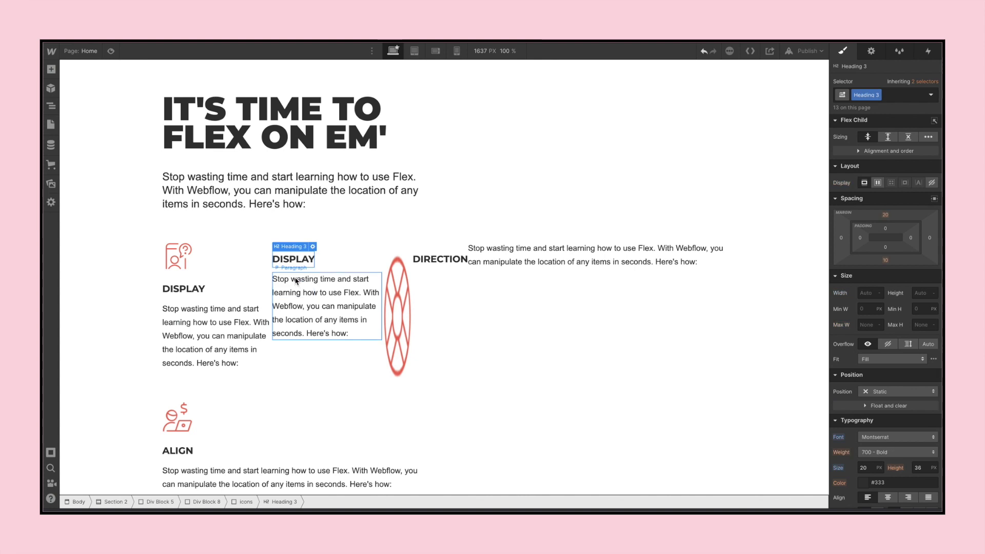
pyautogui.press('Delete')
pyautogui.press('Delete')
pyautogui.click(291, 253)
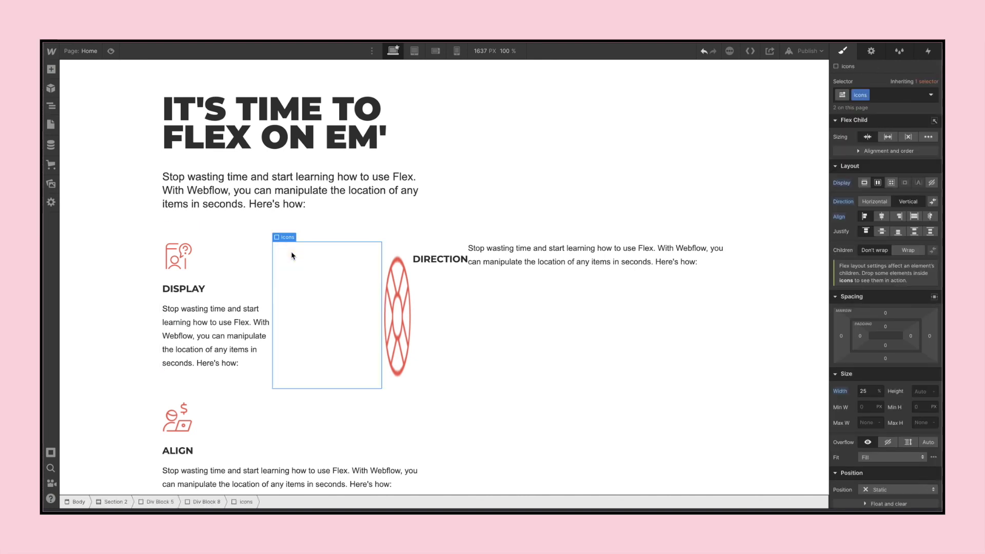
pyautogui.hotkey('ctrl', 'v')
pyautogui.hotkey('ctrl', 'v')
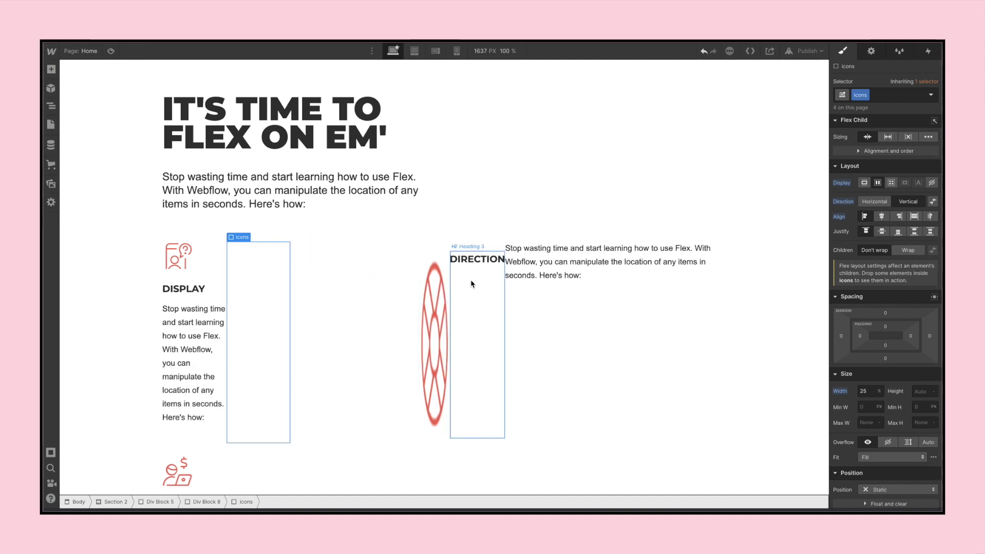
# - Regroup the DIRECTION icon, heading and paragraph into one stack under the red circle icon
pyautogui.scroll(-3, 438, 297)
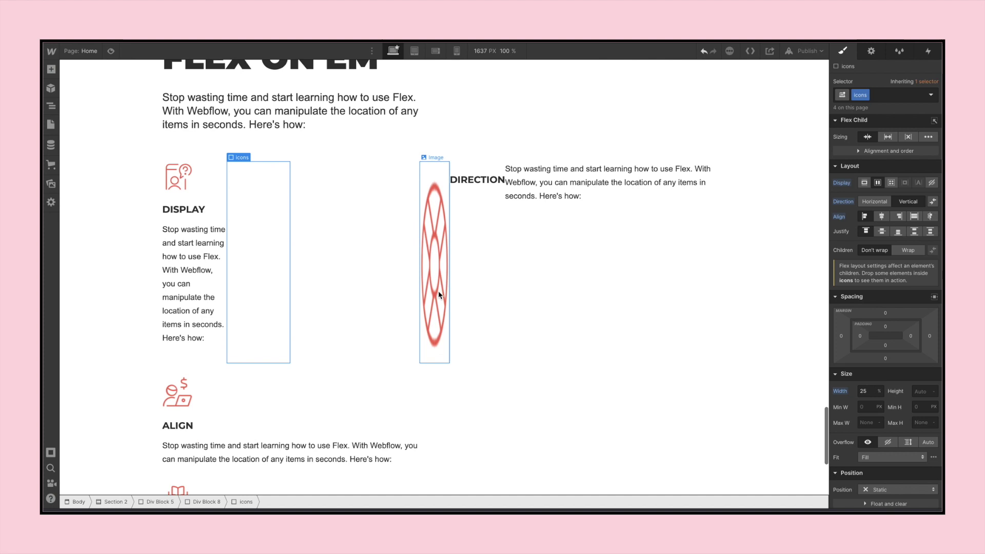
pyautogui.click(434, 215)
pyautogui.moveTo(433, 216); pyautogui.dragTo(200, 353)
pyautogui.click(435, 176)
pyautogui.moveTo(380, 222); pyautogui.dragTo(216, 359)
pyautogui.click(508, 147)
pyautogui.moveTo(510, 148); pyautogui.dragTo(181, 387)
# - Give the icons columns a 1 px black border
pyautogui.scroll(1, 306, 146)
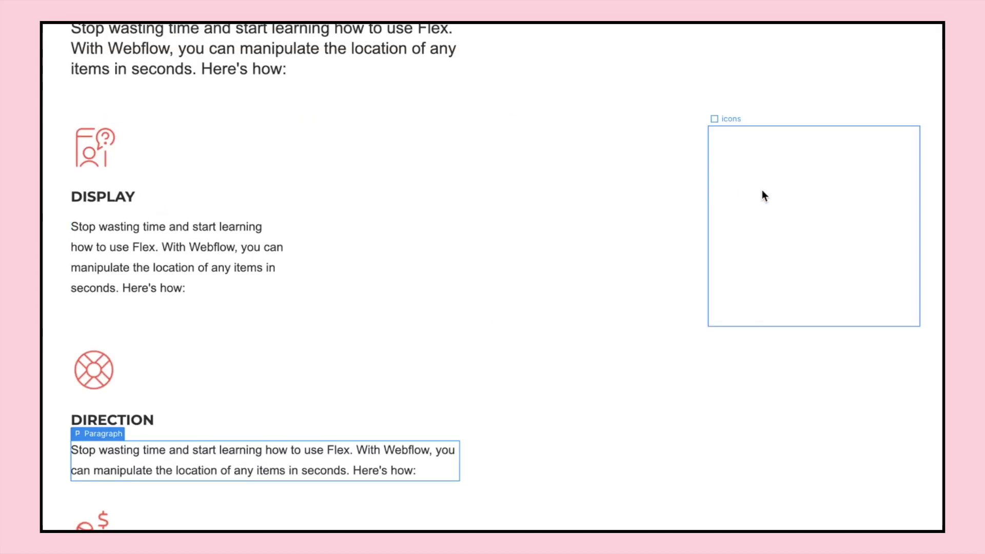
pyautogui.click(743, 159)
pyautogui.moveTo(727, 109)
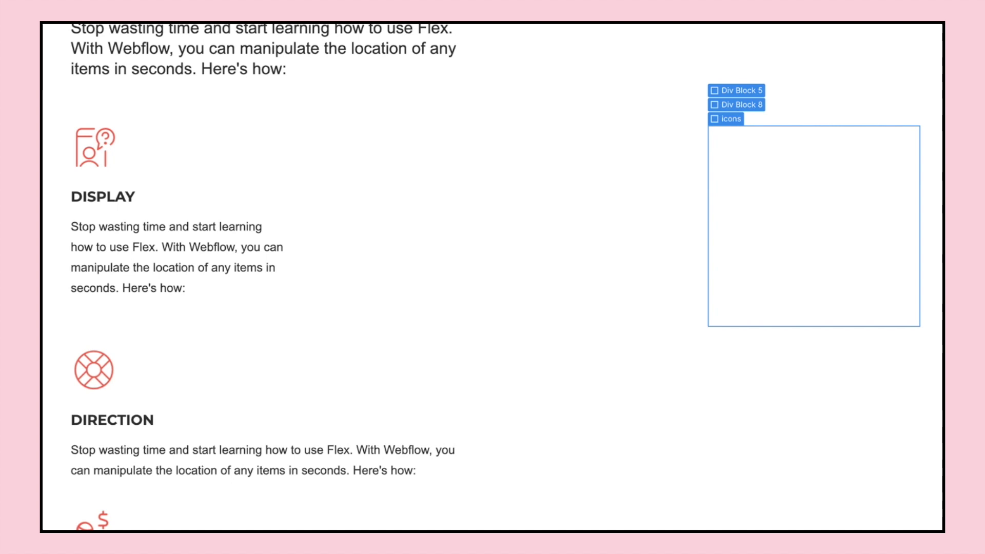
pyautogui.write('1')
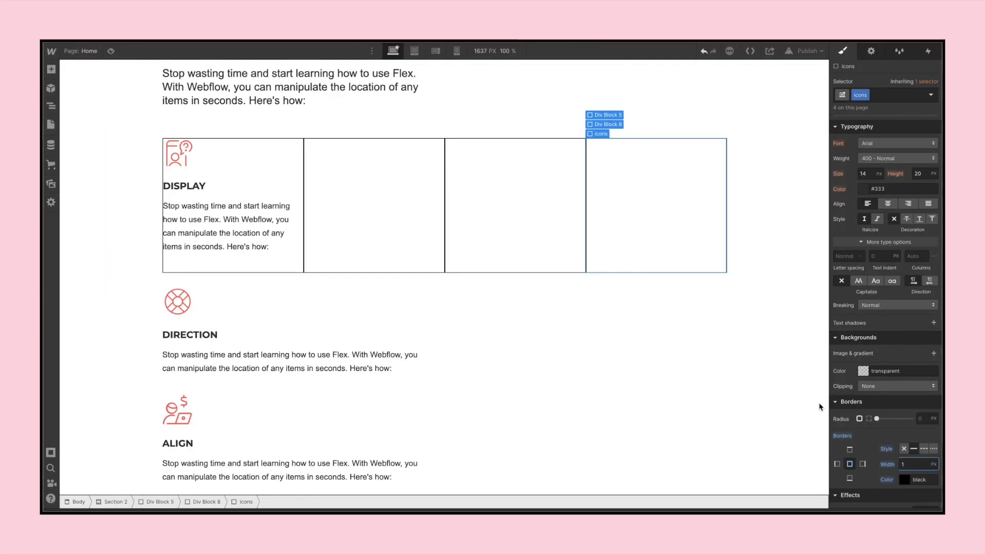
# - Move the DIRECTION and ALIGN icons, headings and paragraphs into the second and third columns
pyautogui.click(764, 164)
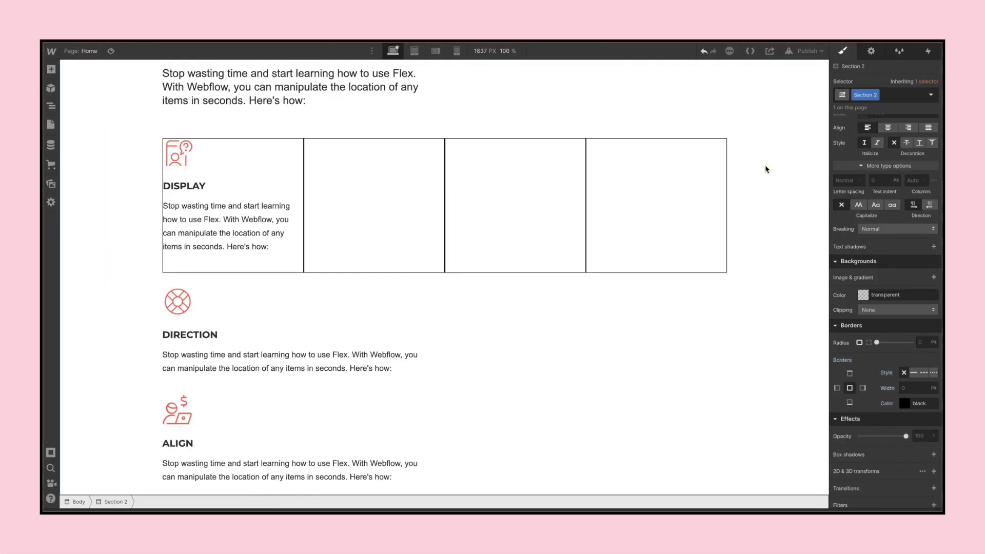
pyautogui.moveTo(174, 299); pyautogui.dragTo(322, 183)
pyautogui.moveTo(195, 303); pyautogui.dragTo(359, 195)
pyautogui.moveTo(256, 311); pyautogui.dragTo(359, 236)
pyautogui.moveTo(179, 315); pyautogui.dragTo(484, 163)
pyautogui.click(183, 310)
pyautogui.moveTo(182, 310); pyautogui.dragTo(492, 206)
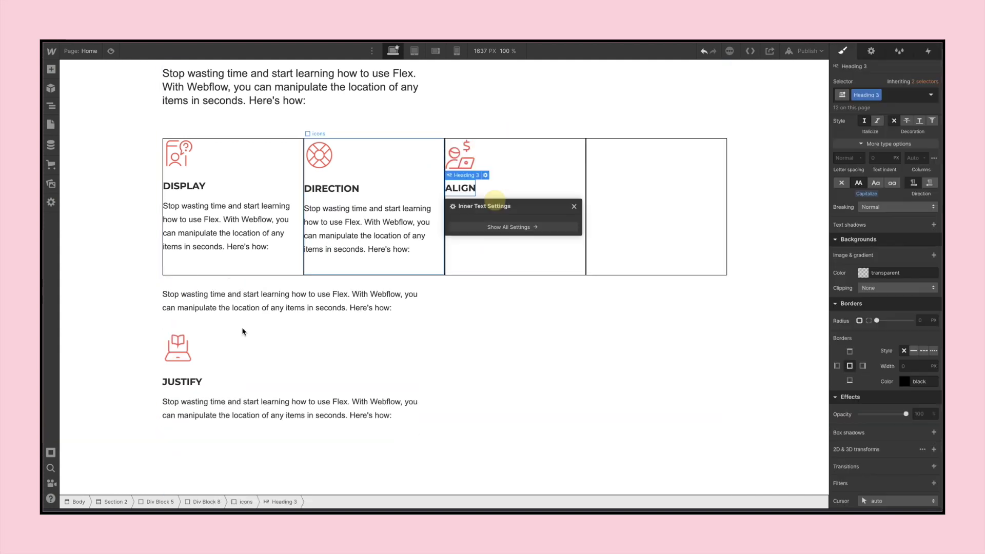
pyautogui.moveTo(248, 293); pyautogui.dragTo(534, 208)
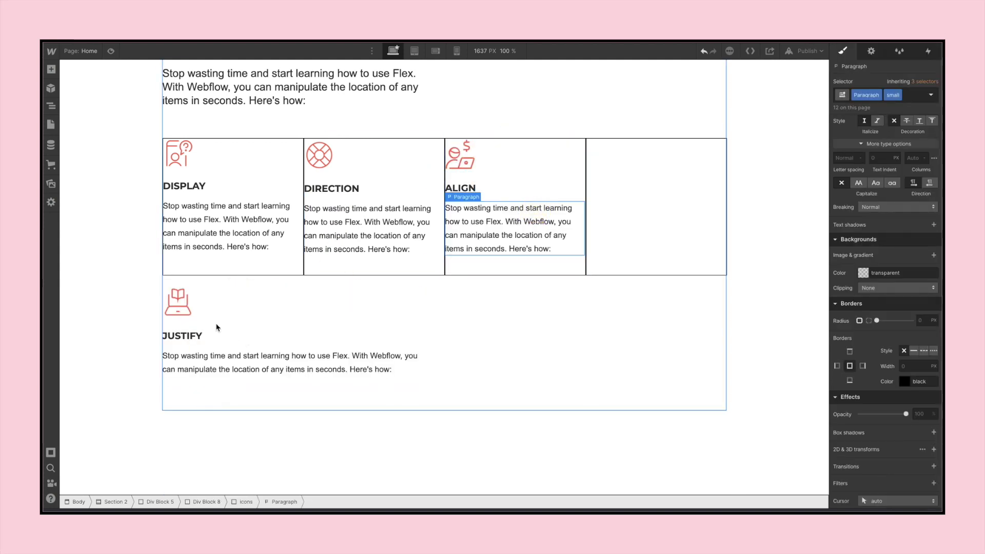
# - Move the JUSTIFY icon, heading and paragraph into the fourth column
pyautogui.click(177, 302)
pyautogui.moveTo(177, 302); pyautogui.dragTo(687, 186)
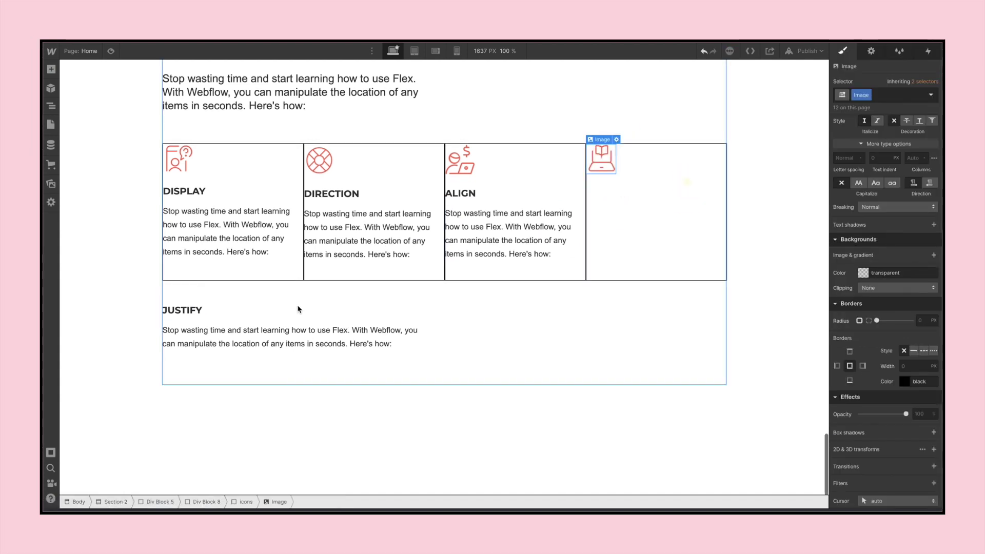
pyautogui.click(177, 311)
pyautogui.moveTo(177, 311); pyautogui.dragTo(614, 183)
pyautogui.click(247, 339)
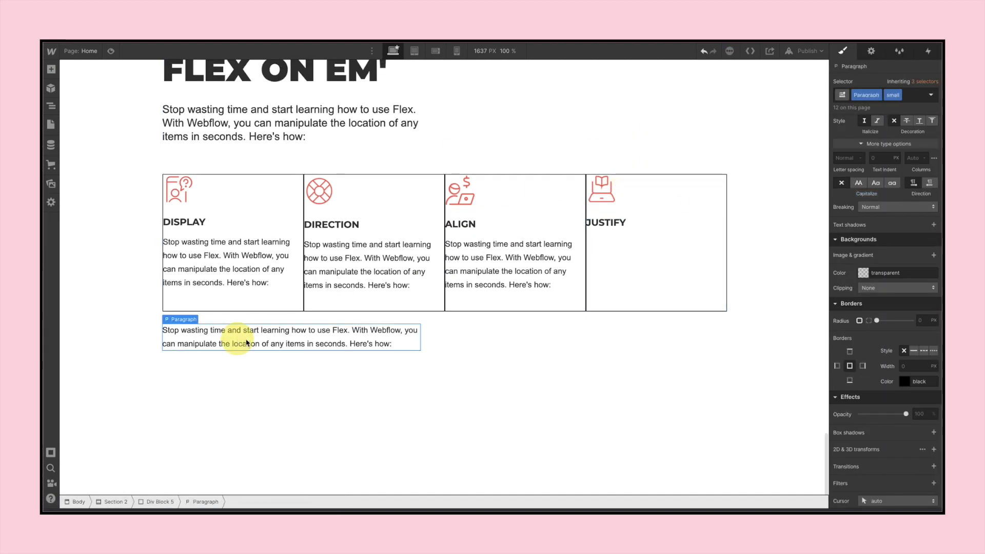
pyautogui.moveTo(246, 338); pyautogui.dragTo(669, 256)
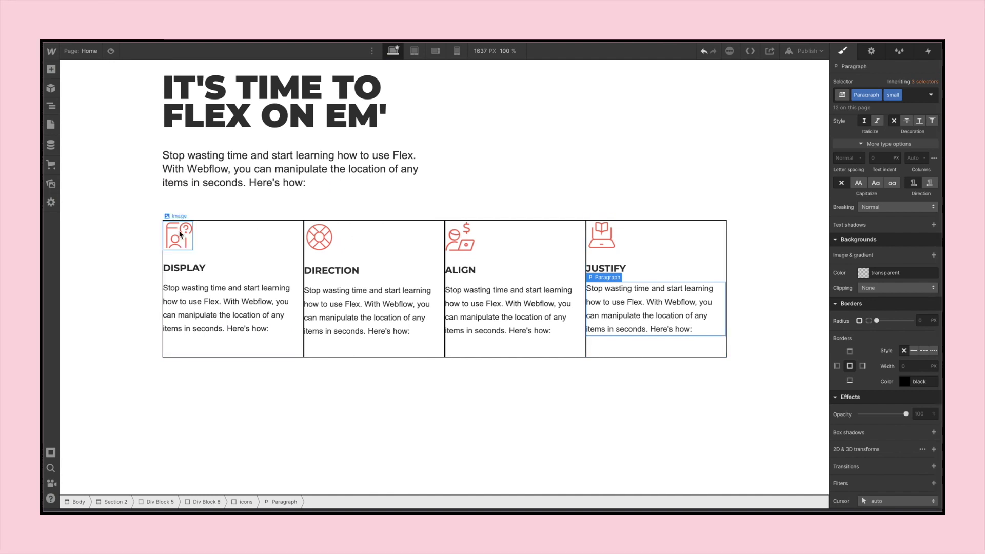
# - Set the icons columns' padding to 25 on all sides
pyautogui.click(218, 255)
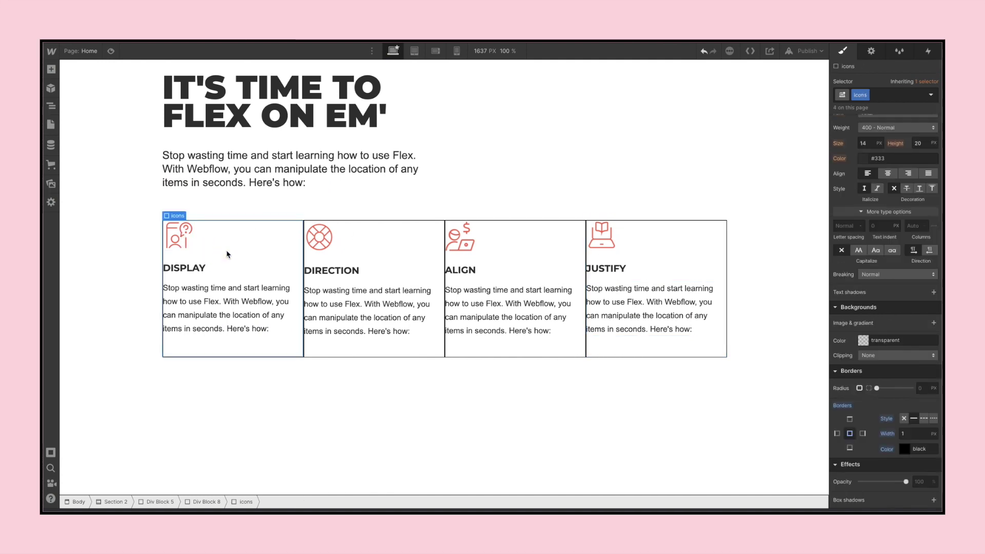
pyautogui.scroll(4, 874, 206)
pyautogui.scroll(5, 874, 208)
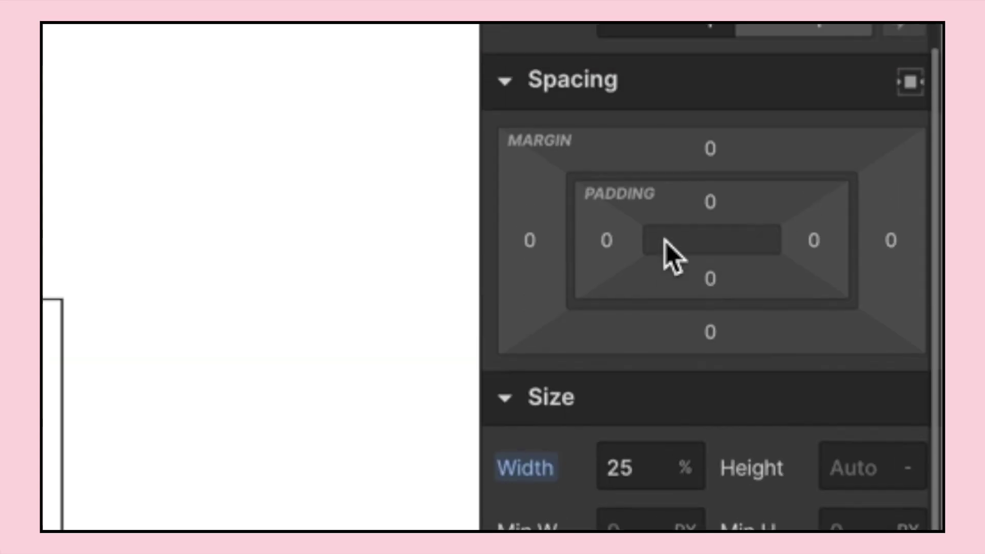
pyautogui.moveTo(890, 208); pyautogui.dragTo(890, 213)
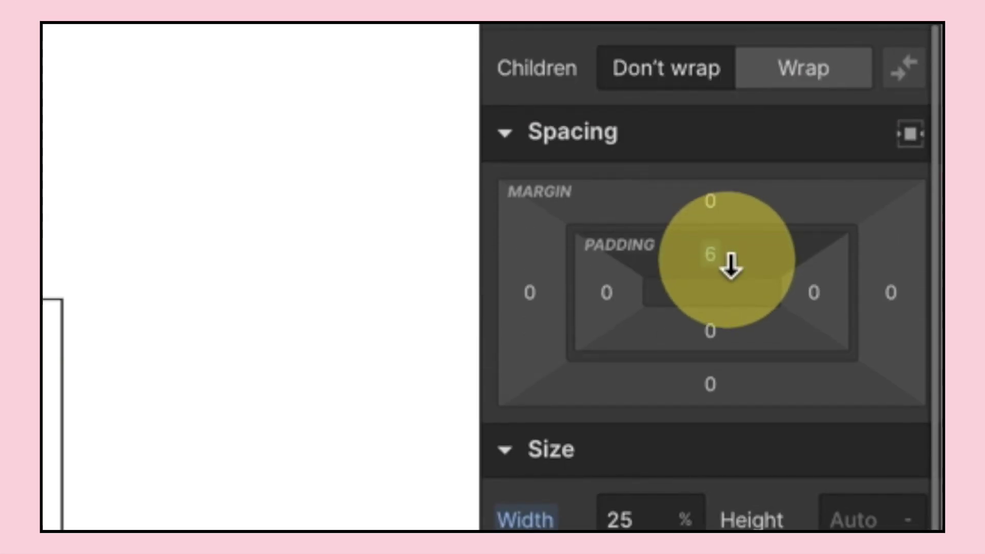
pyautogui.moveTo(730, 266); pyautogui.dragTo(733, 303)
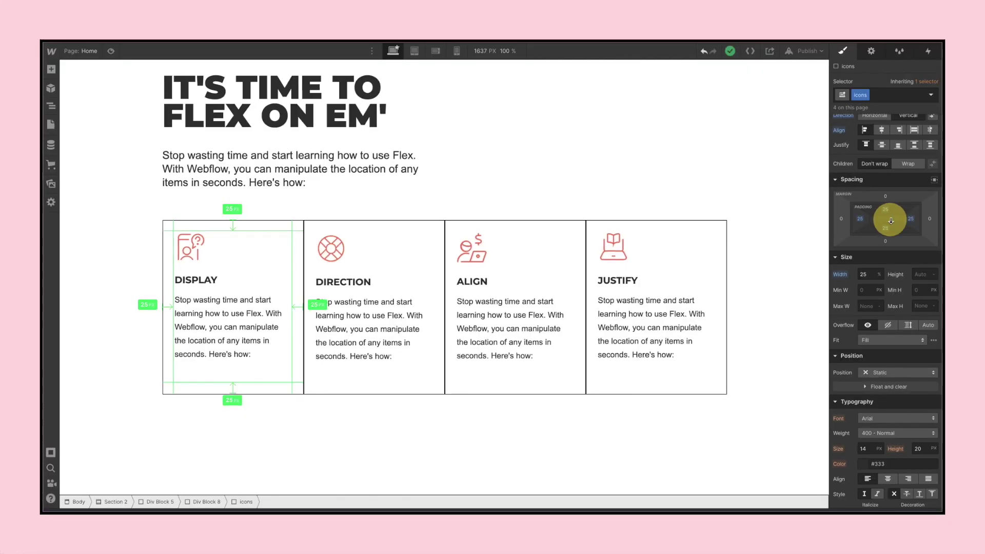
pyautogui.moveTo(891, 220); pyautogui.dragTo(891, 220)
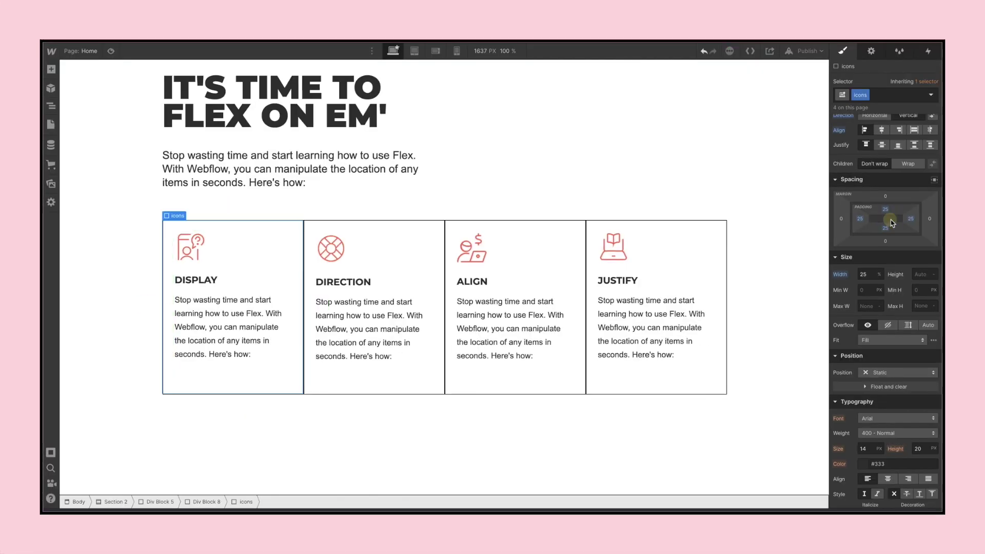
# - Set the icons columns' border width to 0 to remove the borders
pyautogui.scroll(-8, 863, 327)
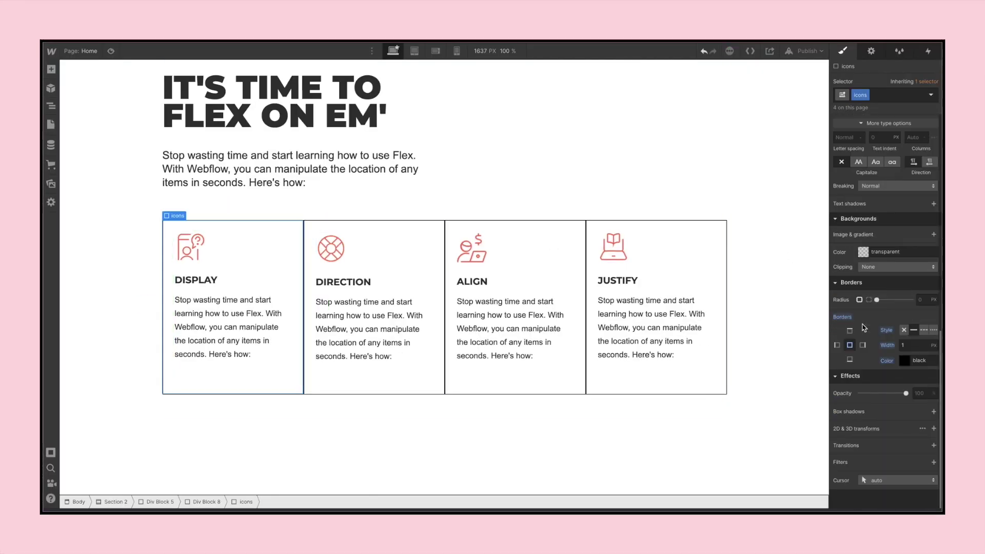
pyautogui.click(903, 343)
pyautogui.write('0')
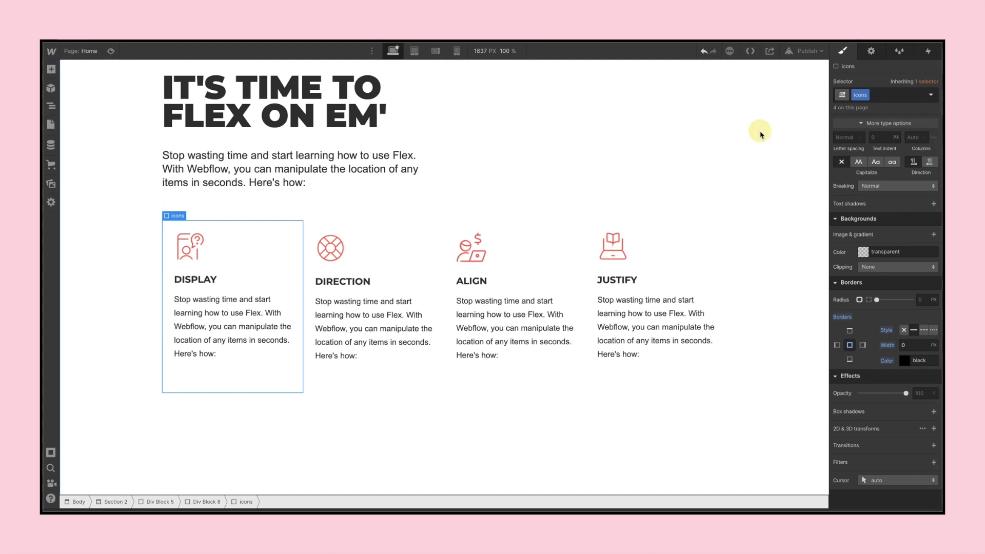
pyautogui.click(761, 134)
pyautogui.scroll(2, 760, 134)
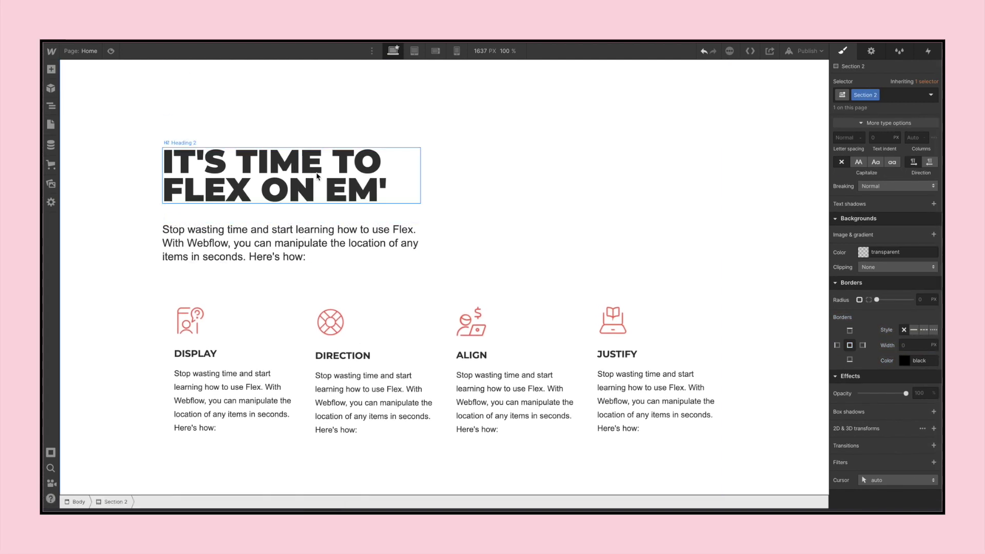
pyautogui.click(296, 308)
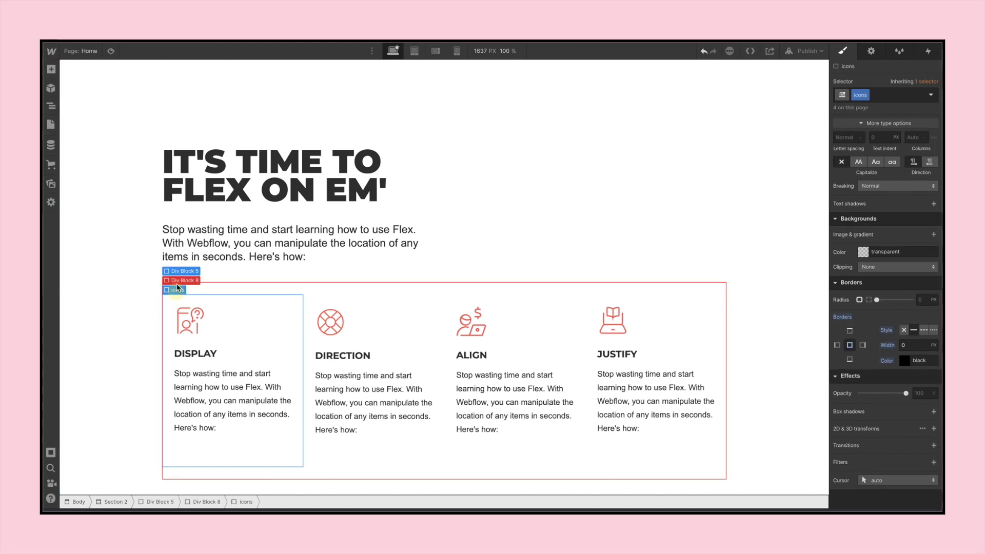
pyautogui.click(177, 281)
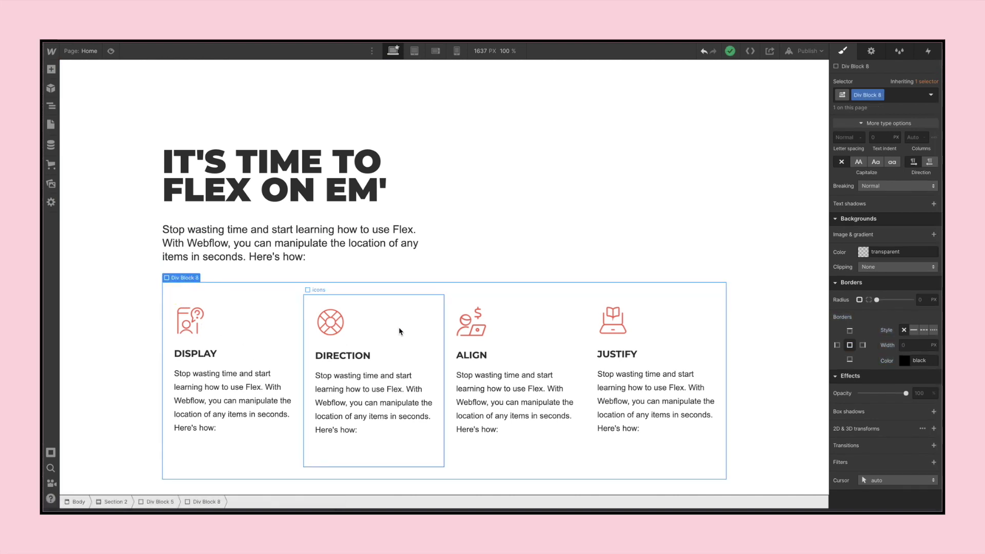
pyautogui.click(695, 345)
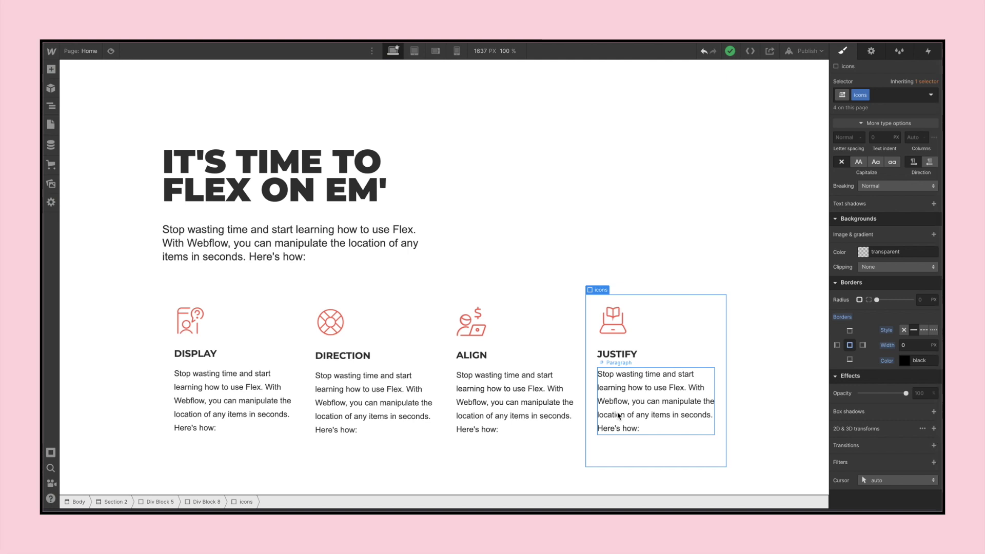
pyautogui.scroll(10, 396, 326)
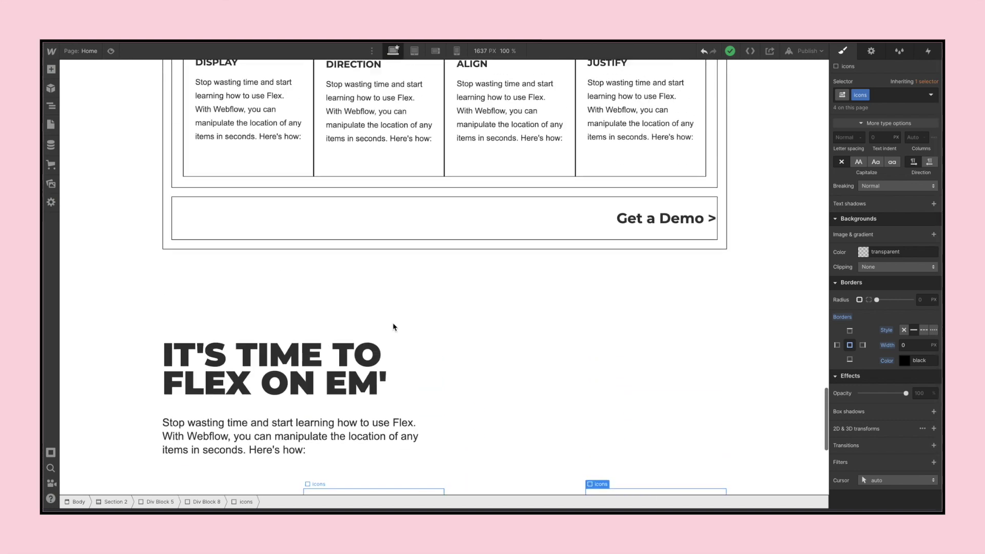
pyautogui.scroll(2, 394, 326)
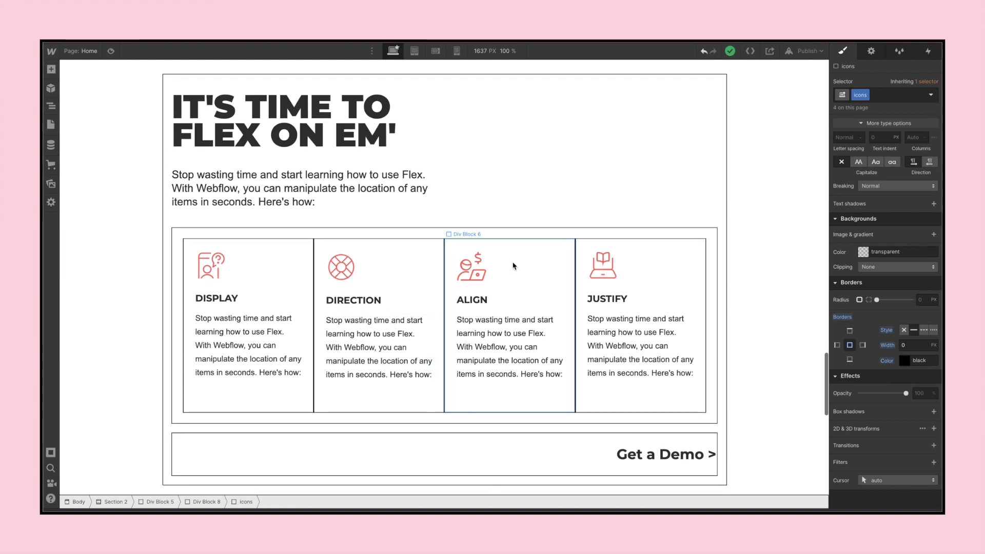
pyautogui.scroll(-1, 439, 324)
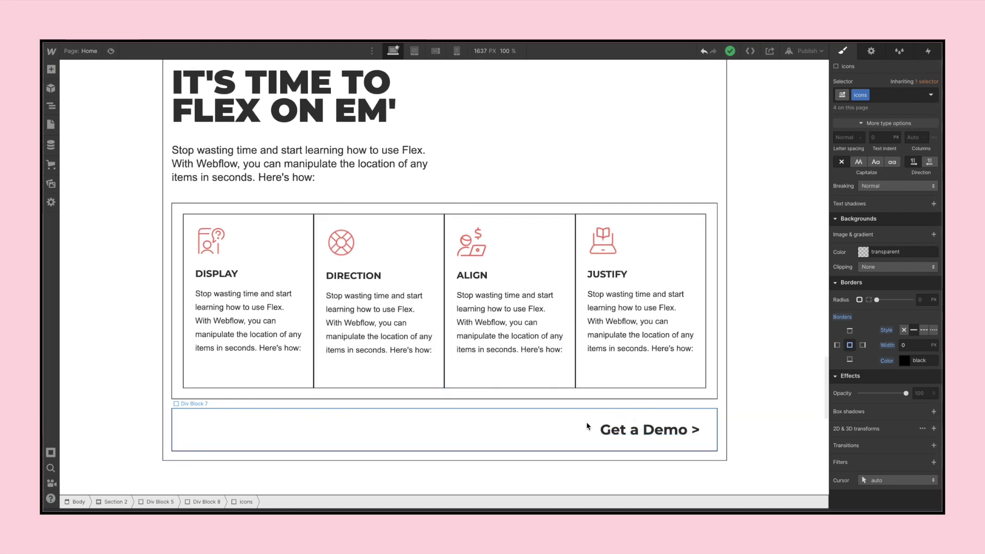
pyautogui.scroll(-1, 575, 425)
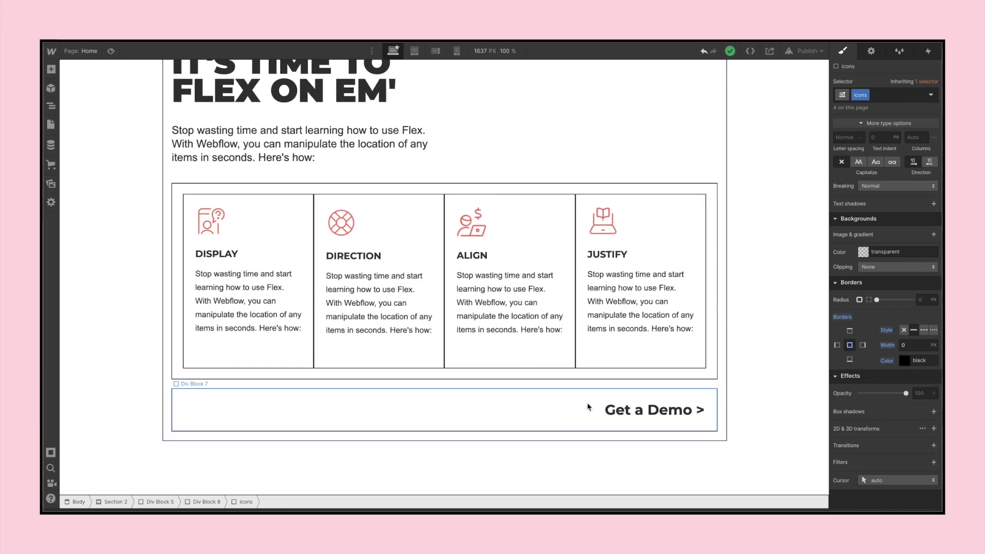
pyautogui.scroll(-20, 554, 405)
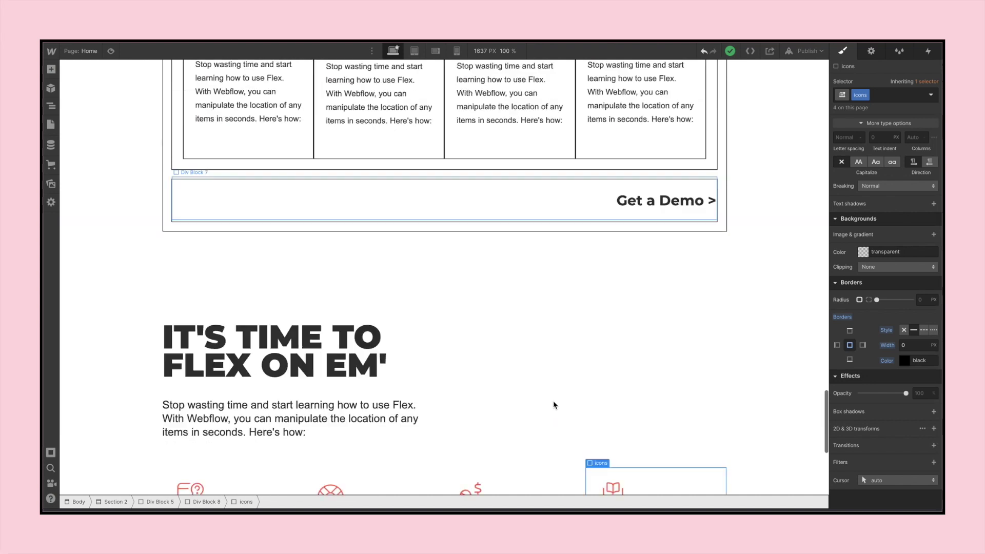
pyautogui.click(461, 158)
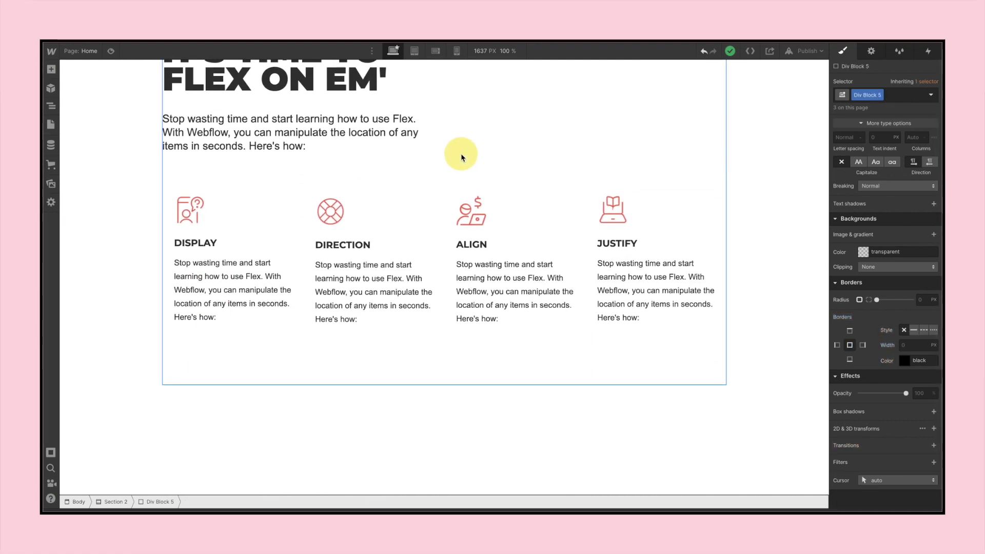
# - Paste the Get a Demo block below the four icon columns
pyautogui.hotkey('ctrl', 'v')
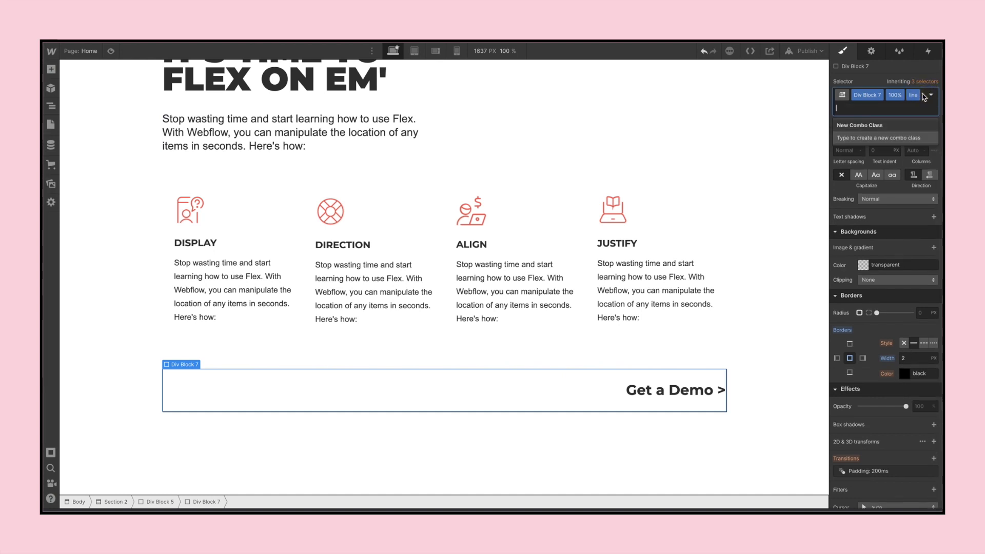
pyautogui.click(543, 441)
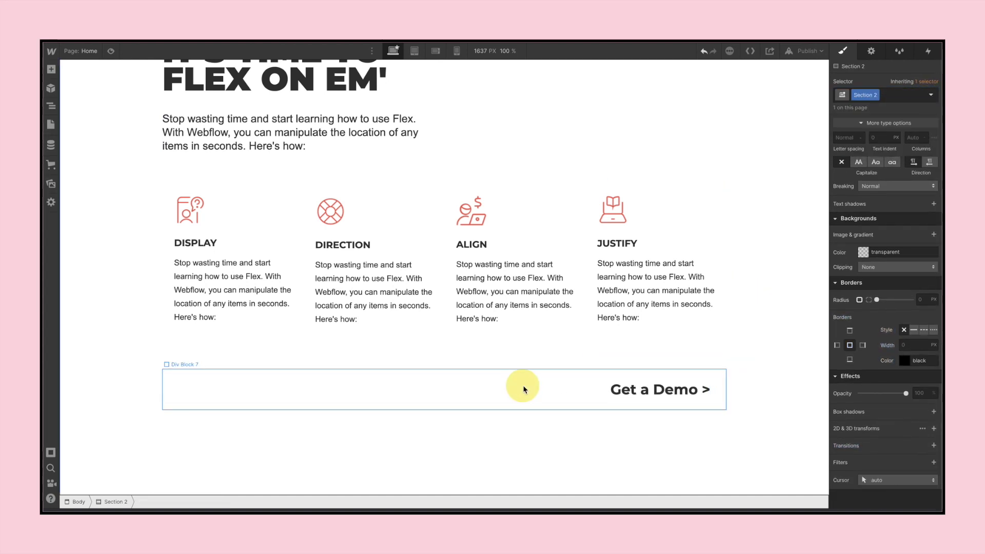
pyautogui.click(523, 389)
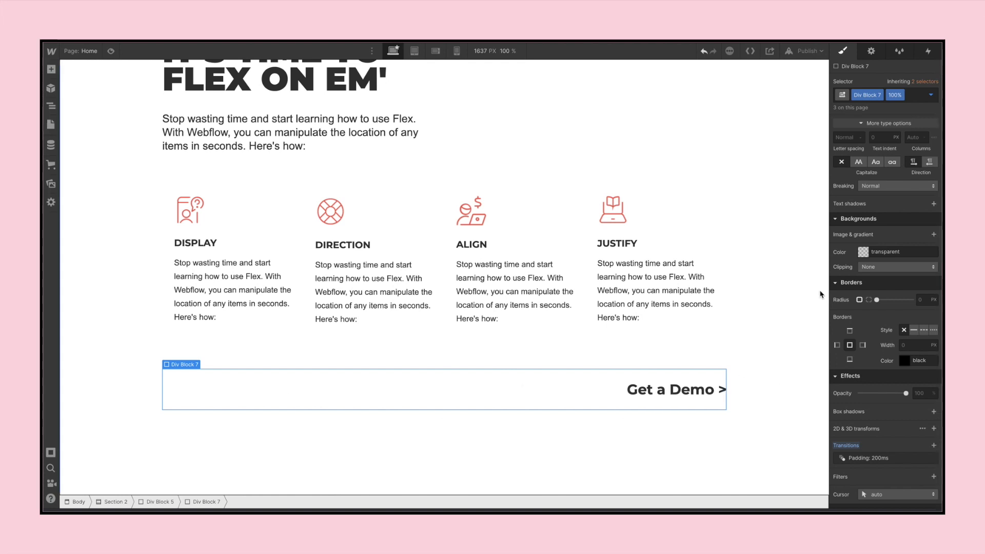
# - Justify the Get a Demo link to the right end of its row
pyautogui.scroll(1, 933, 281)
pyautogui.scroll(8, 934, 281)
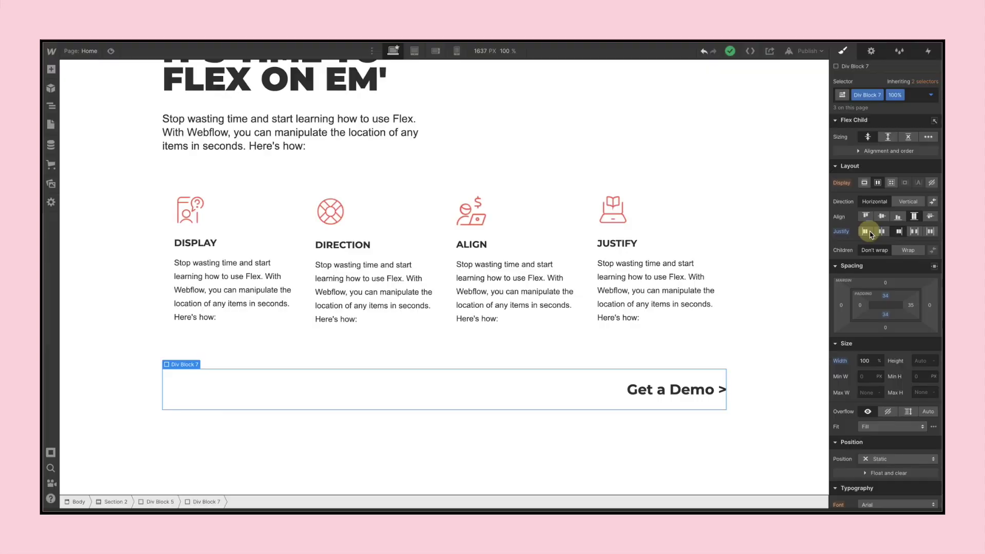
pyautogui.click(651, 308)
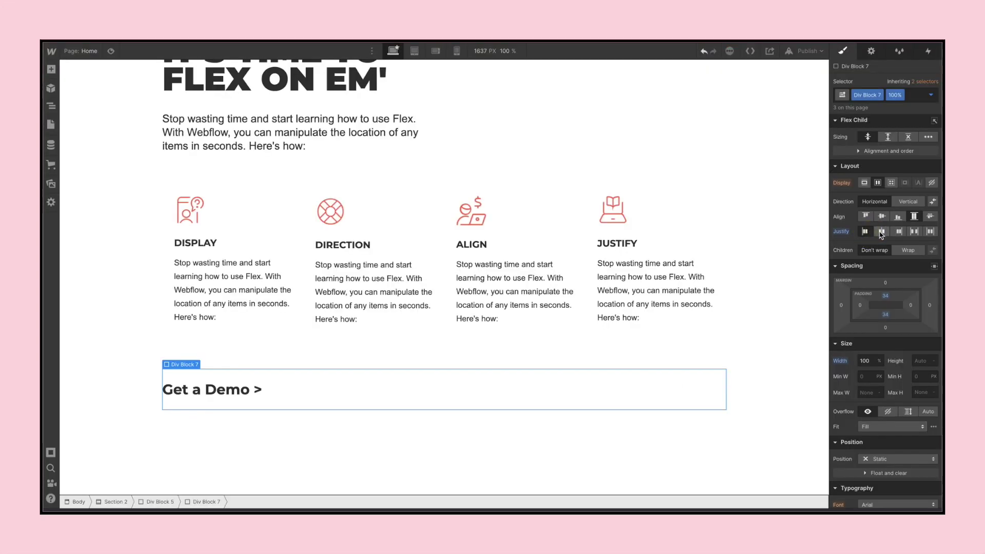
pyautogui.click(881, 231)
pyautogui.click(897, 231)
pyautogui.click(761, 280)
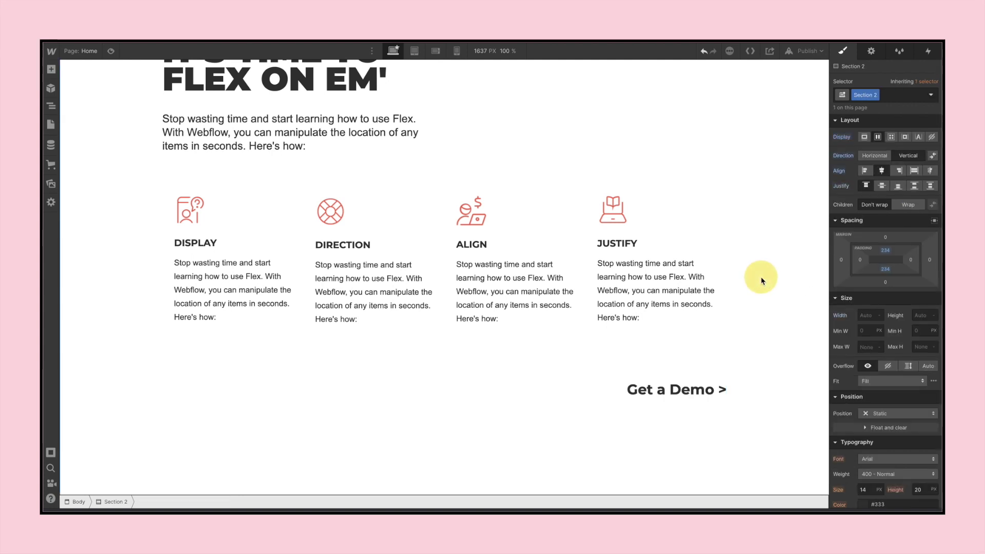
pyautogui.scroll(2, 761, 280)
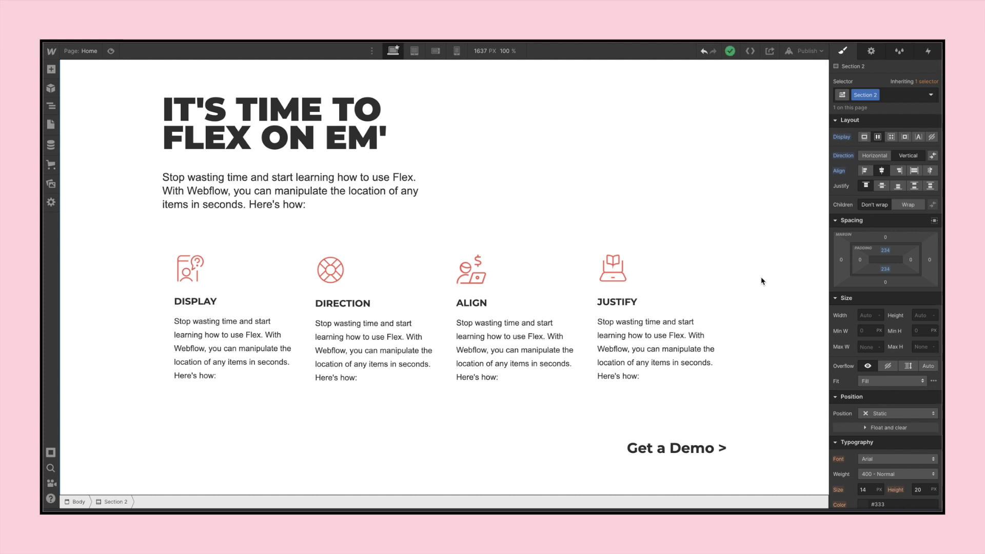
pyautogui.click(456, 52)
# - Set Div Block 8's direction to vertical on the mobile portrait breakpoint
pyautogui.scroll(-3, 451, 154)
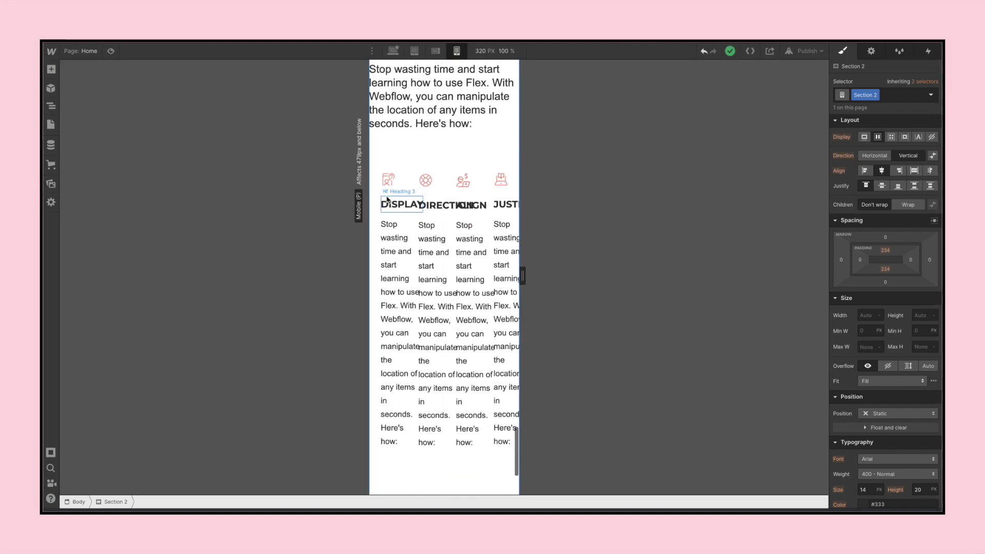
pyautogui.click(379, 161)
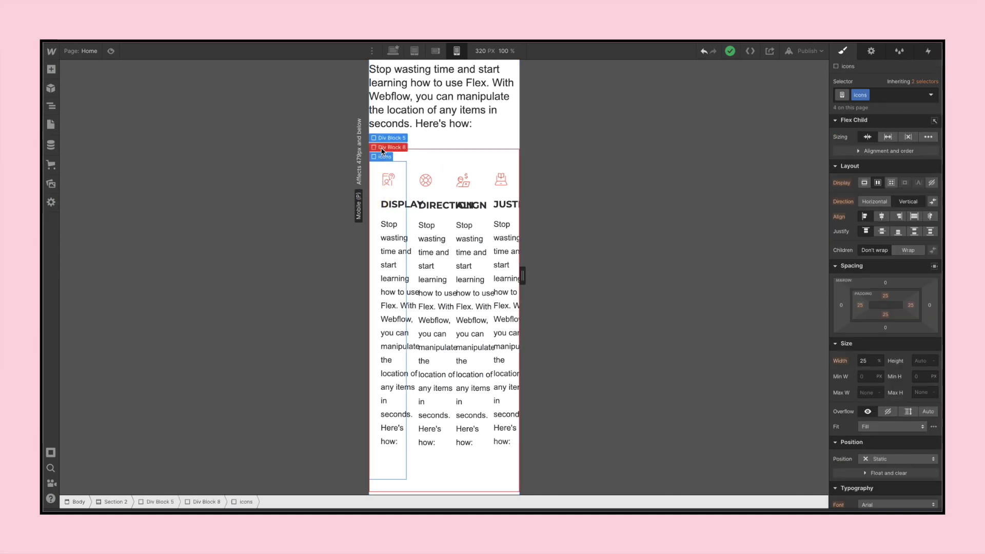
pyautogui.click(382, 151)
pyautogui.click(906, 205)
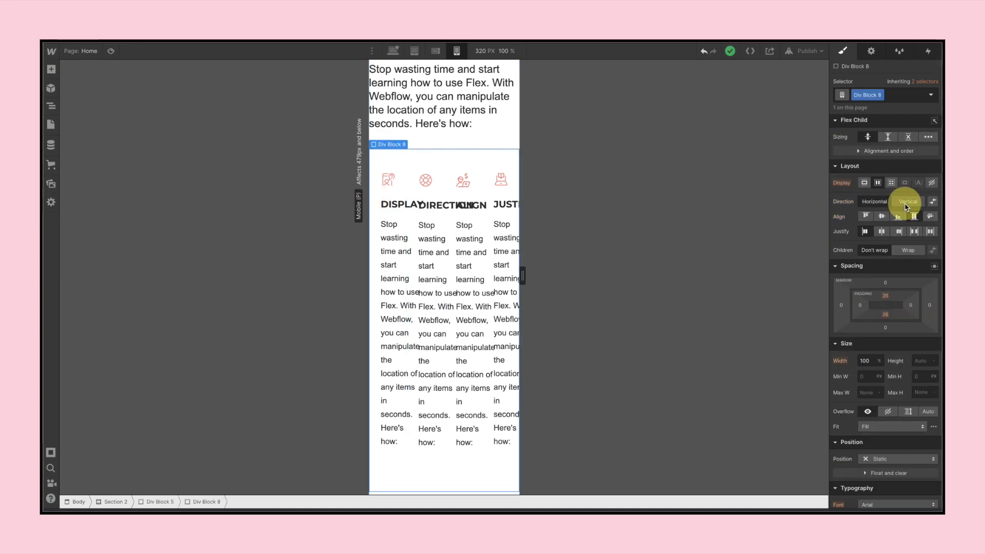
# - Set the icons columns' width to 100% on mobile and review the stacked cards
pyautogui.click(401, 192)
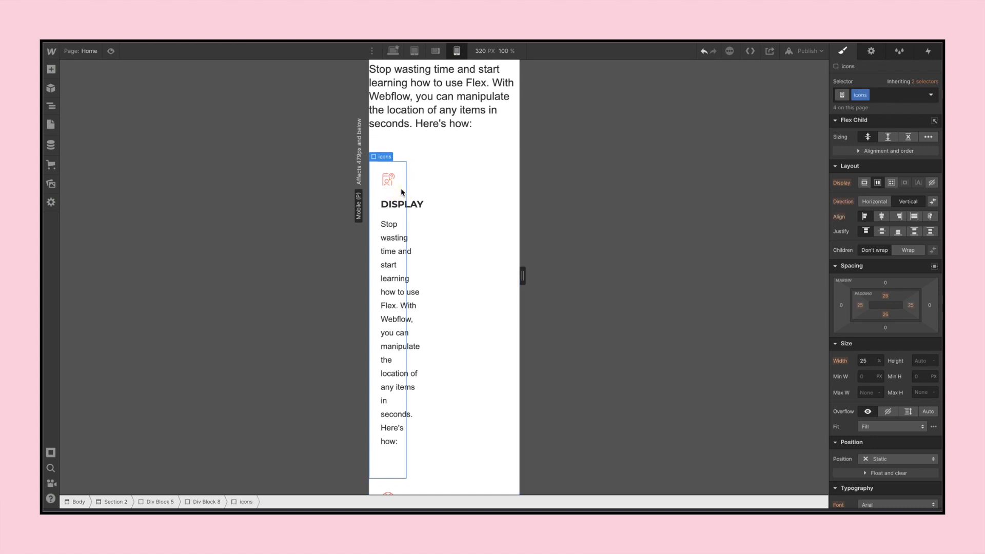
pyautogui.click(867, 359)
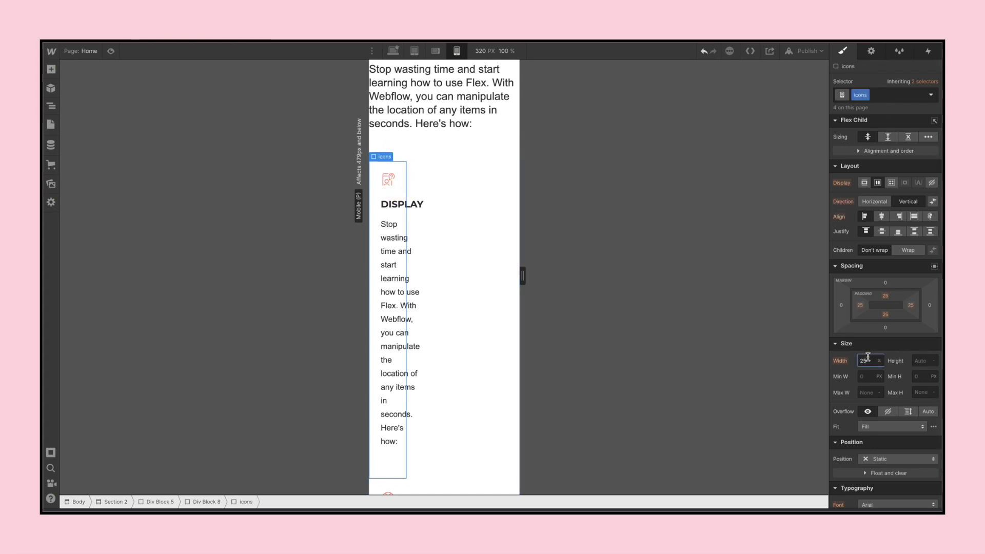
pyautogui.doubleClick(868, 361)
pyautogui.press('Return')
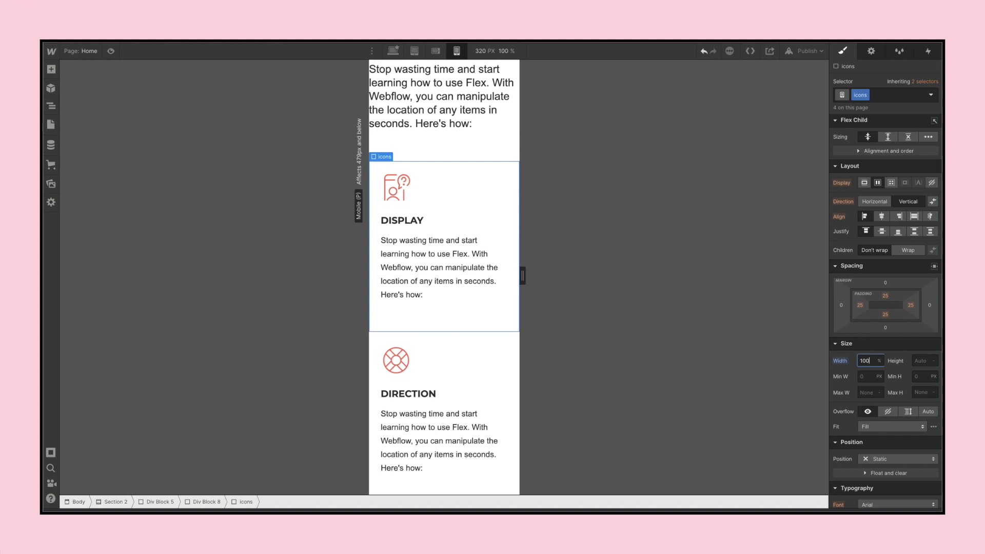
pyautogui.click(438, 157)
pyautogui.scroll(-5, 436, 154)
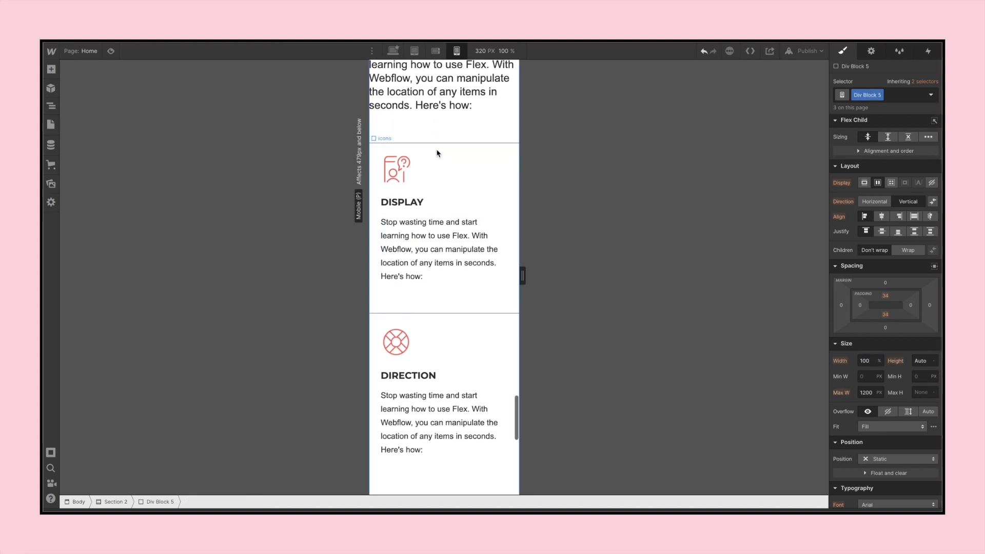
pyautogui.scroll(-6, 439, 221)
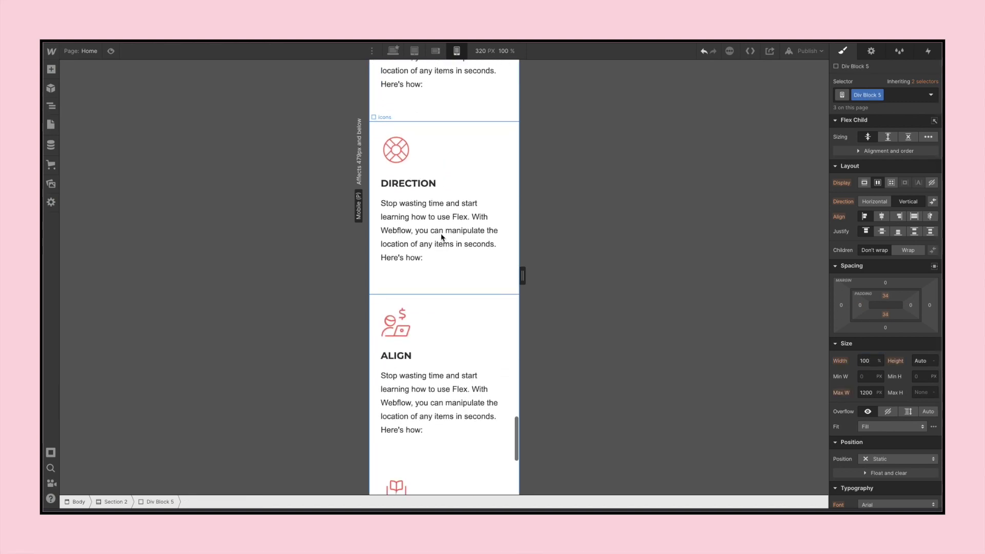
pyautogui.scroll(-6, 437, 350)
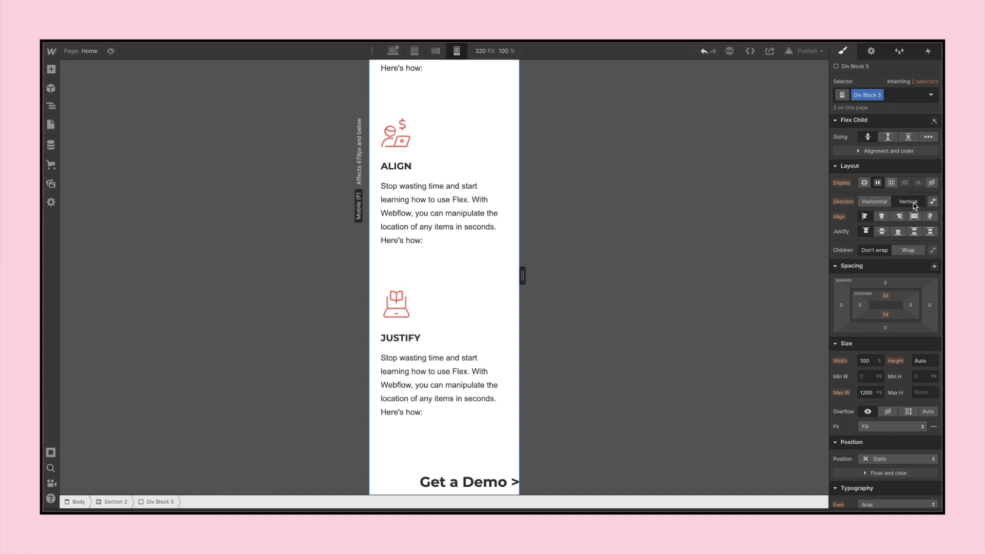
# - Switch to the Desktop breakpoint and review the four-card row with Get a Demo at right
pyautogui.click(393, 51)
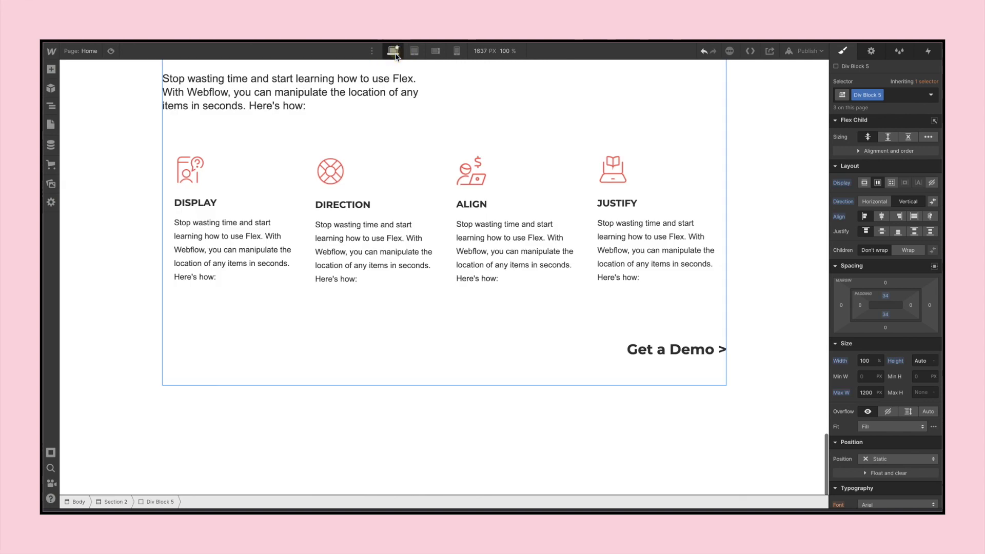
pyautogui.scroll(2, 435, 206)
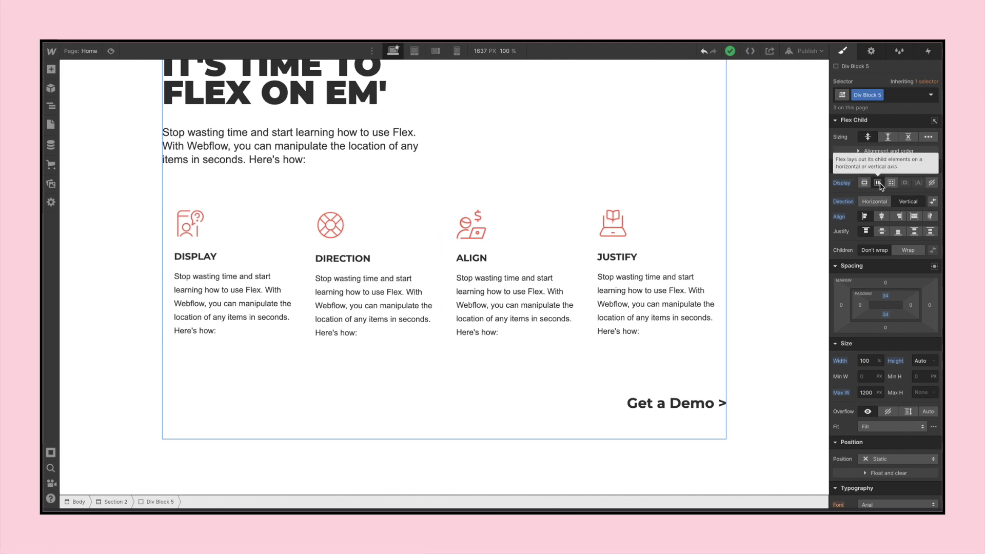
pyautogui.scroll(2, 506, 169)
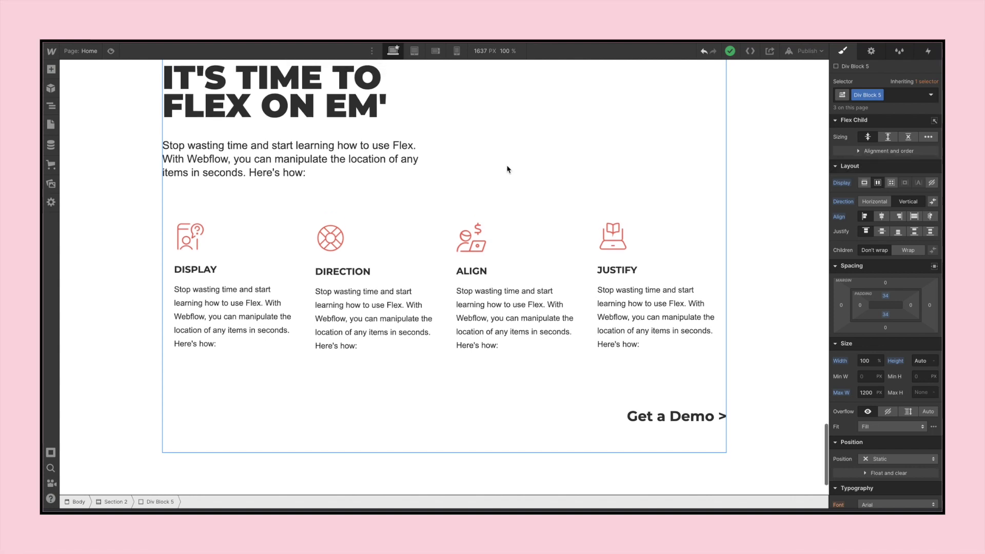